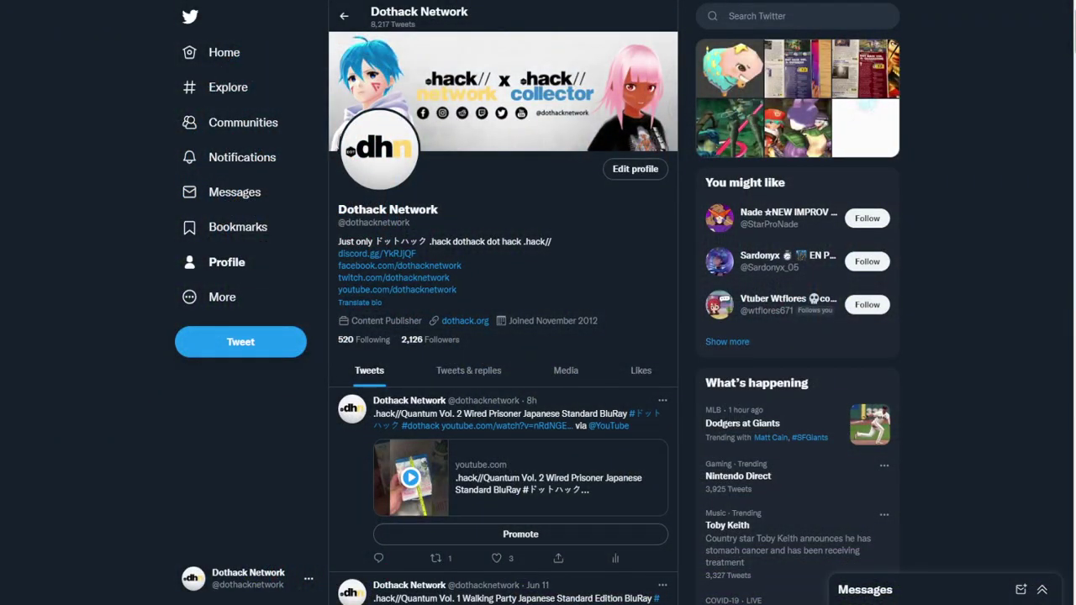
# Start a new tweet, search its GIF library for 'dothack', and browse the results
pyautogui.click(216, 345)
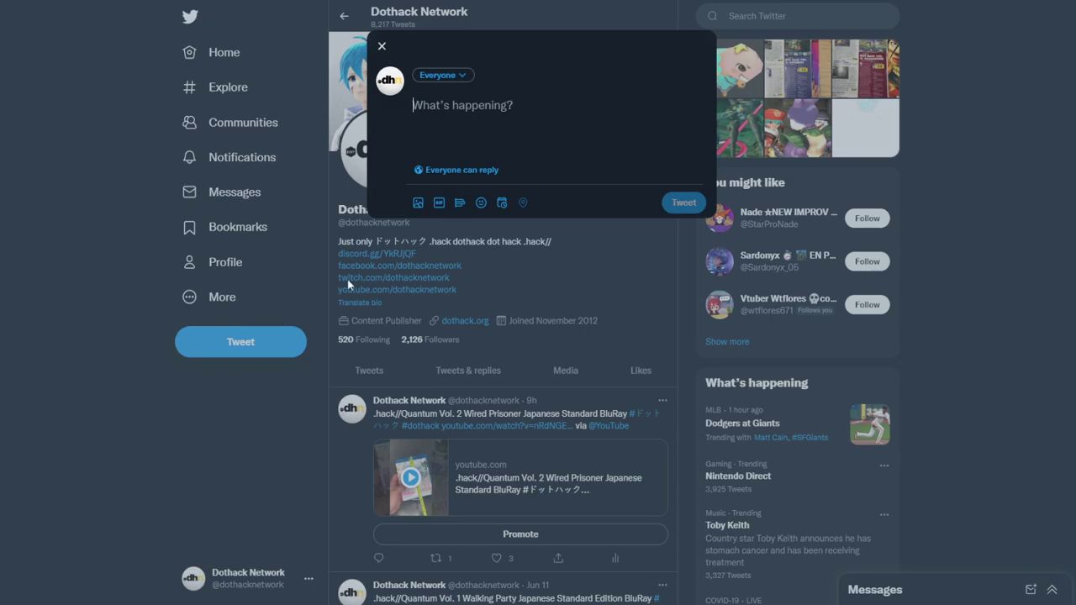
pyautogui.click(439, 204)
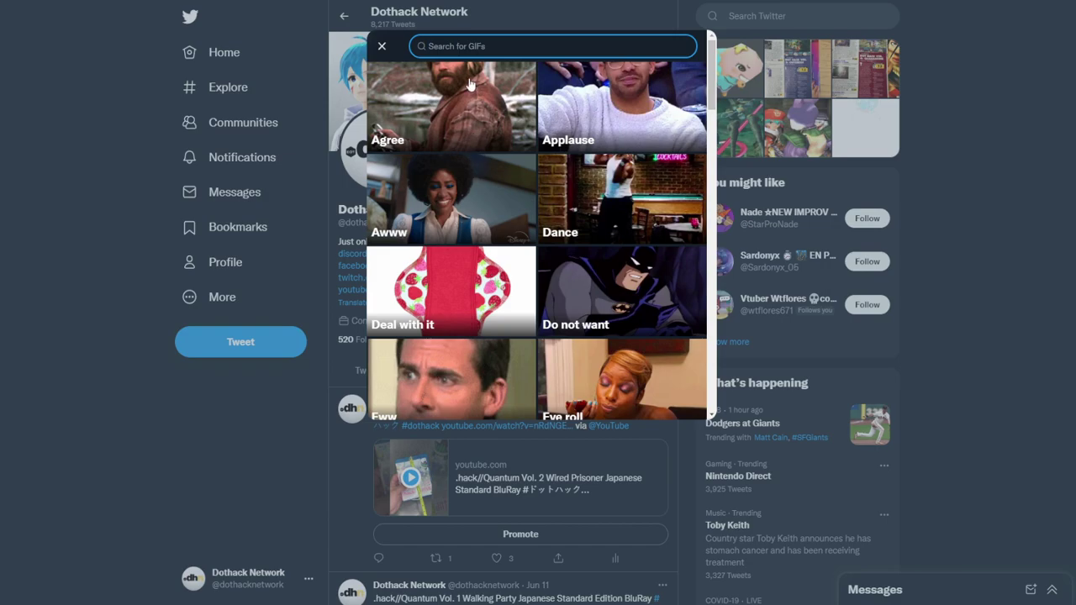
pyautogui.write('dothack')
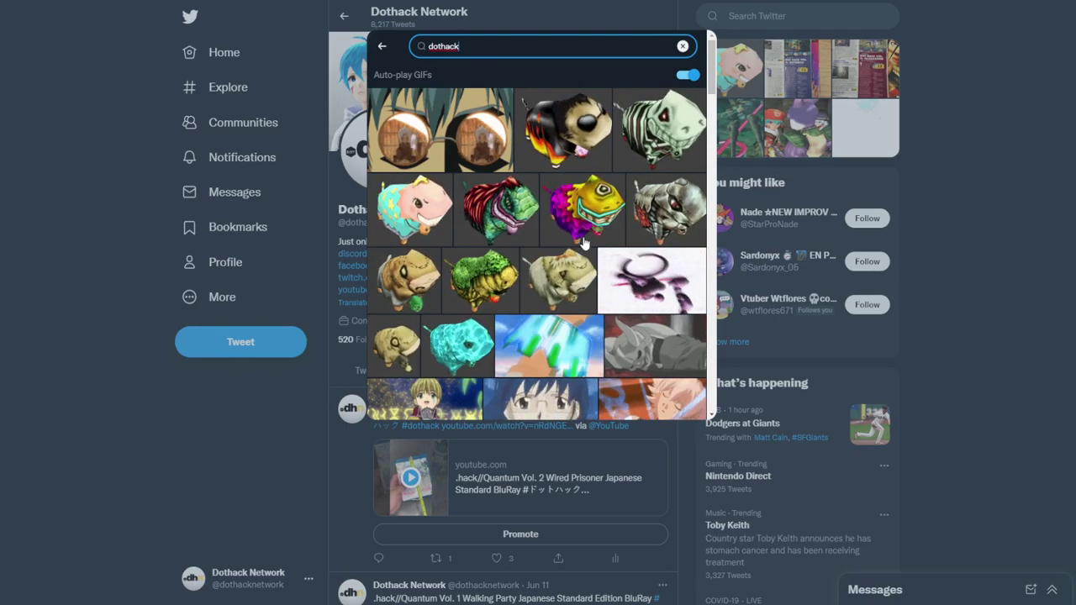
pyautogui.scroll(-10, 624, 266)
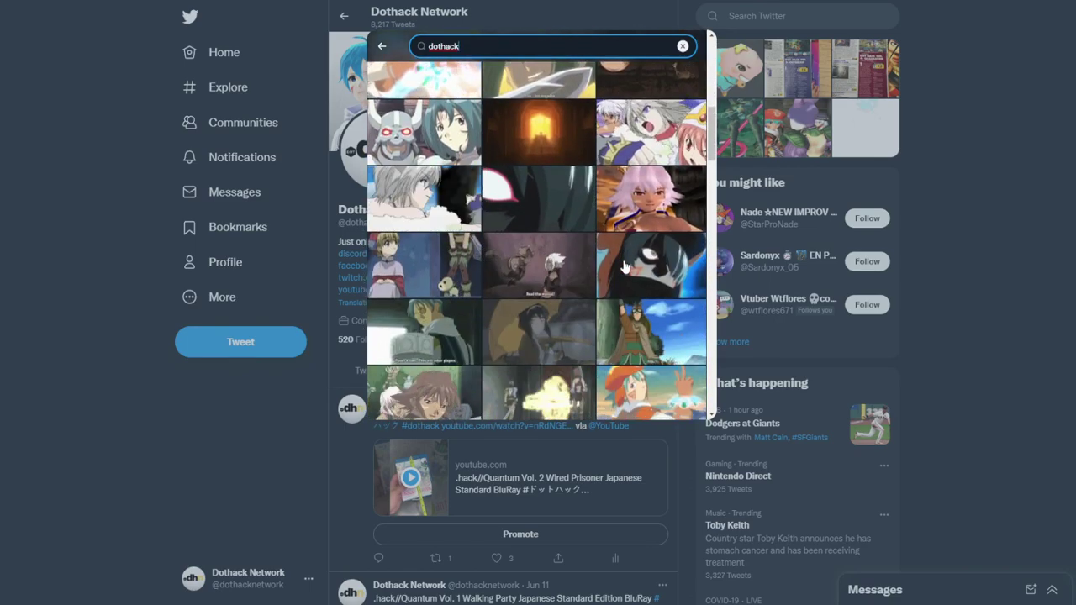
pyautogui.scroll(-5, 625, 257)
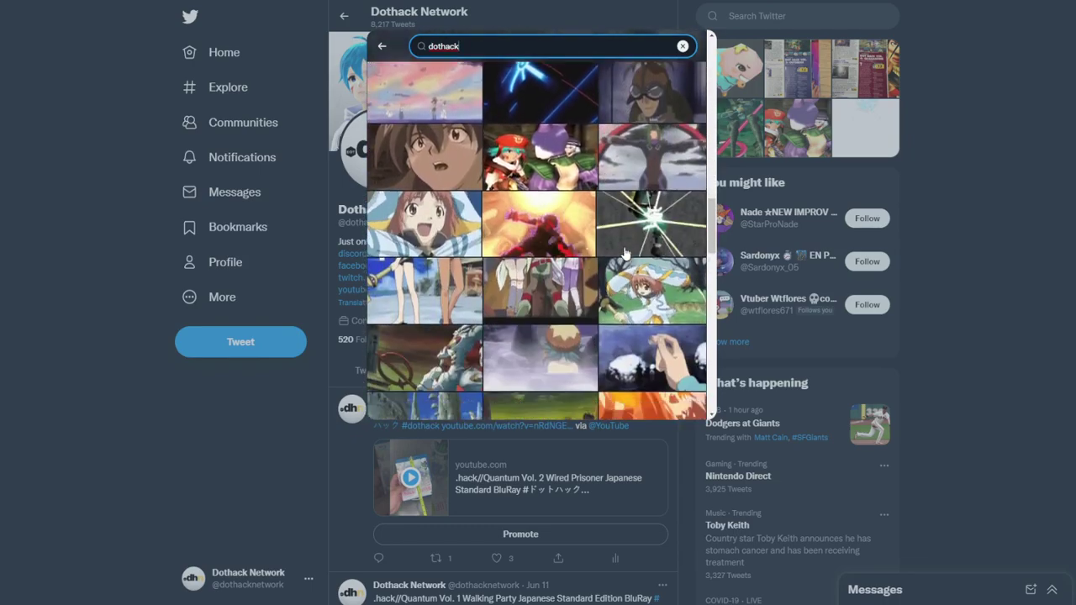
pyautogui.scroll(-2, 624, 253)
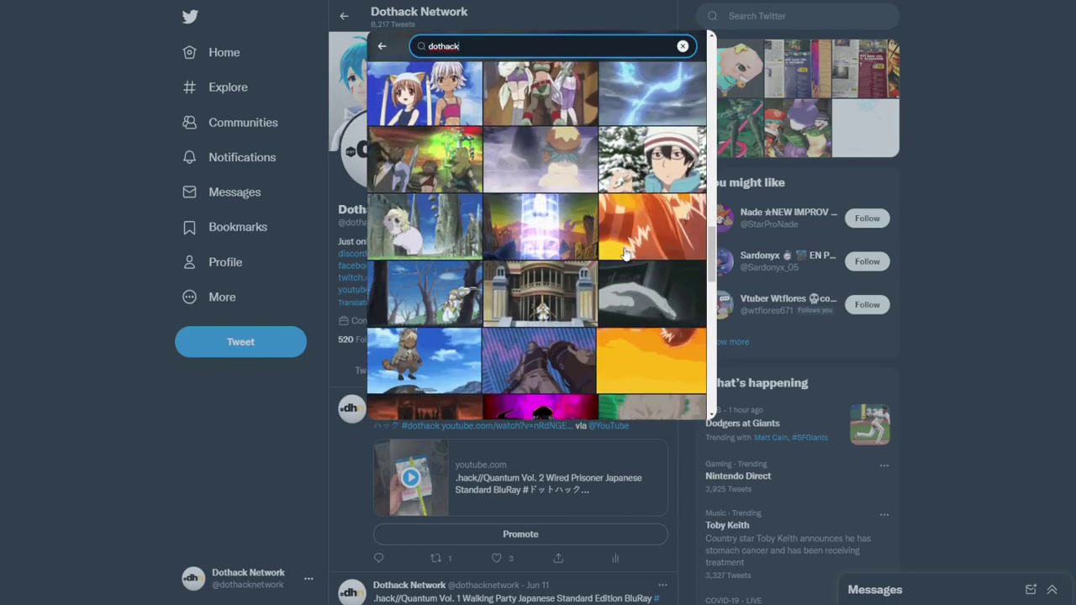
pyautogui.scroll(-3, 625, 254)
pyautogui.scroll(-3, 625, 254)
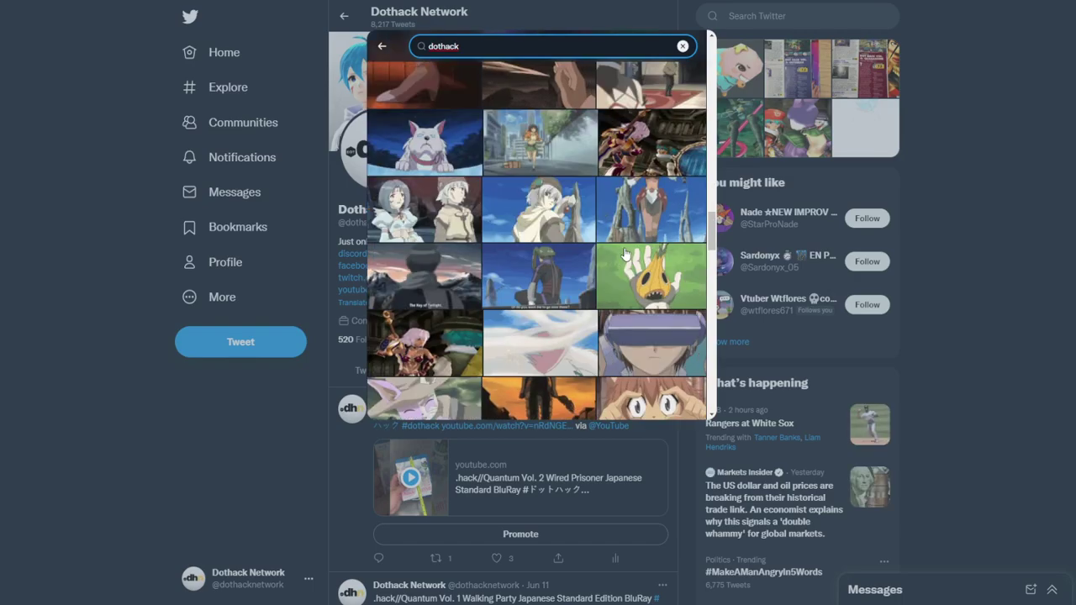
pyautogui.scroll(-3, 629, 241)
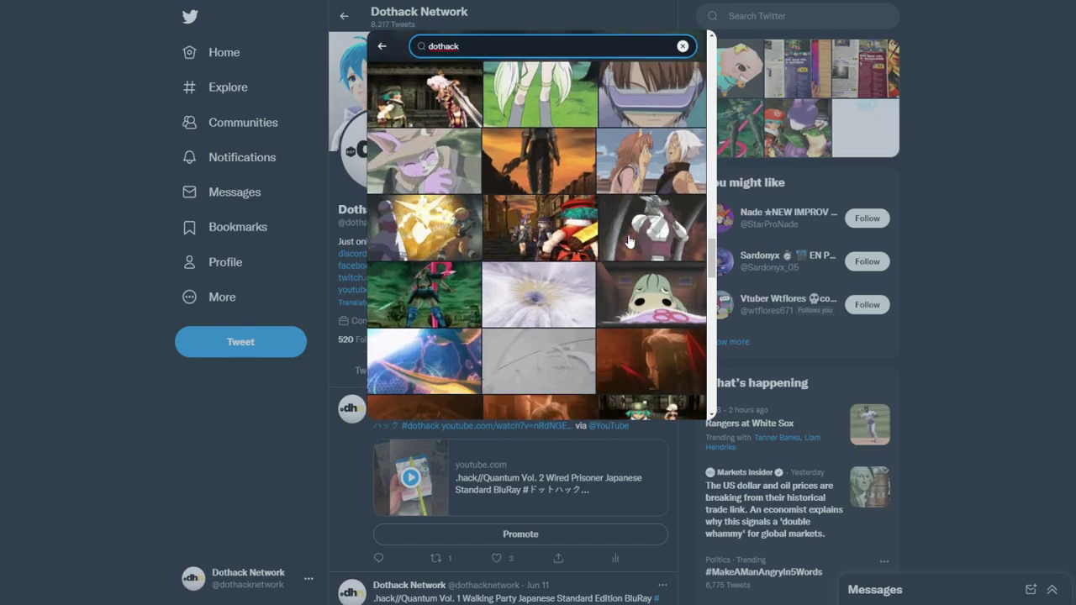
pyautogui.scroll(-2, 629, 241)
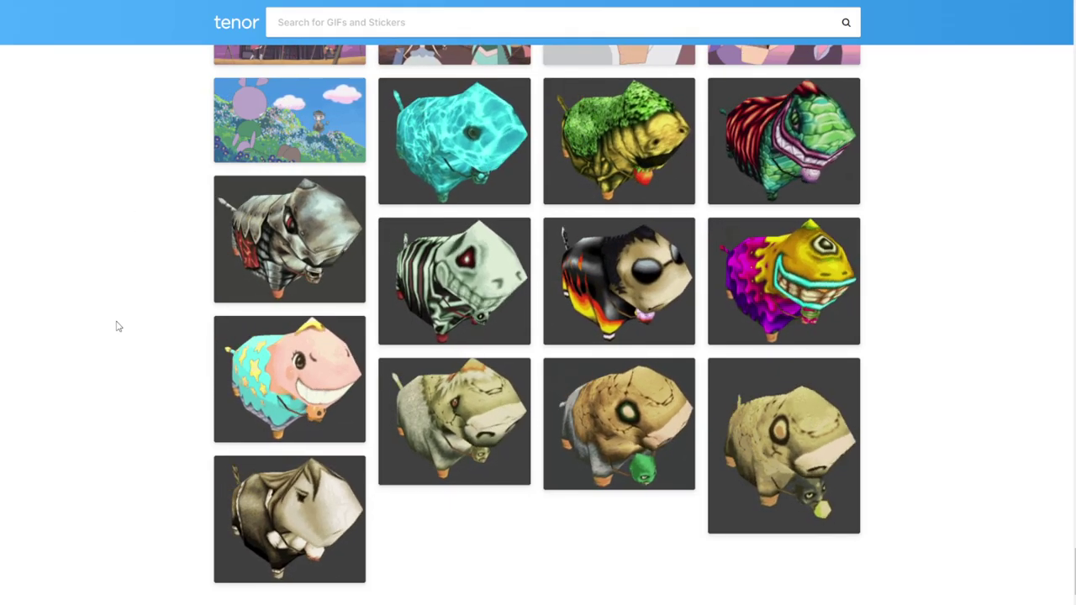
pyautogui.scroll(10, 118, 428)
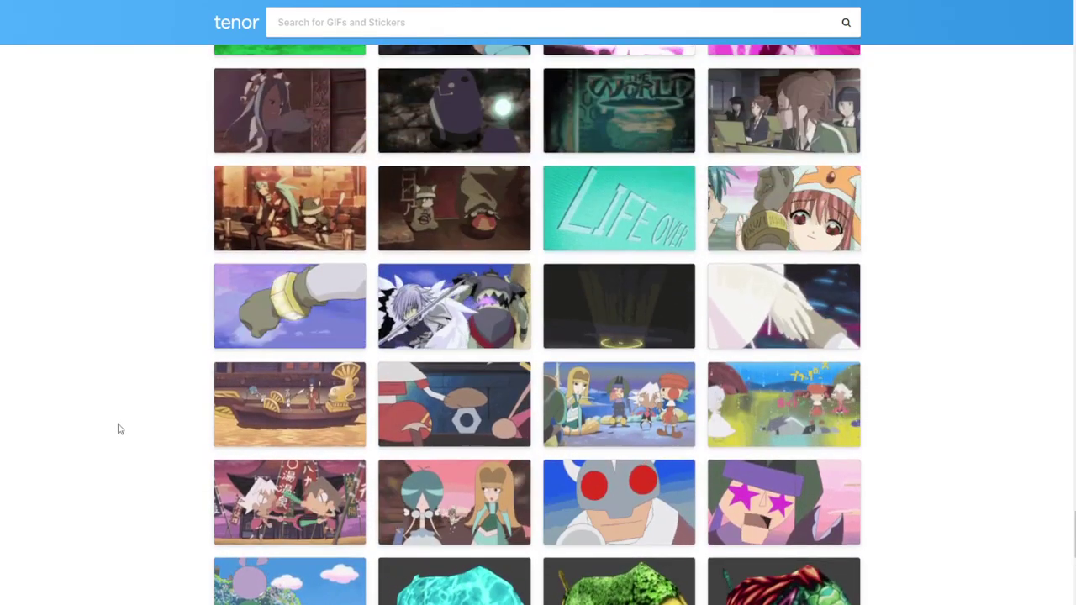
pyautogui.scroll(15, 119, 426)
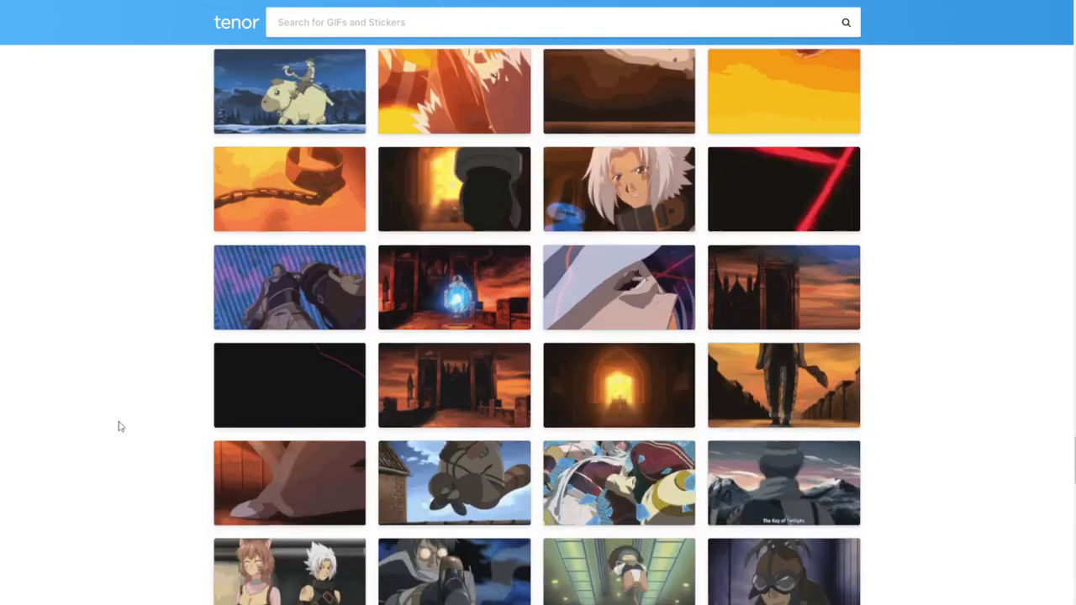
pyautogui.scroll(10, 121, 424)
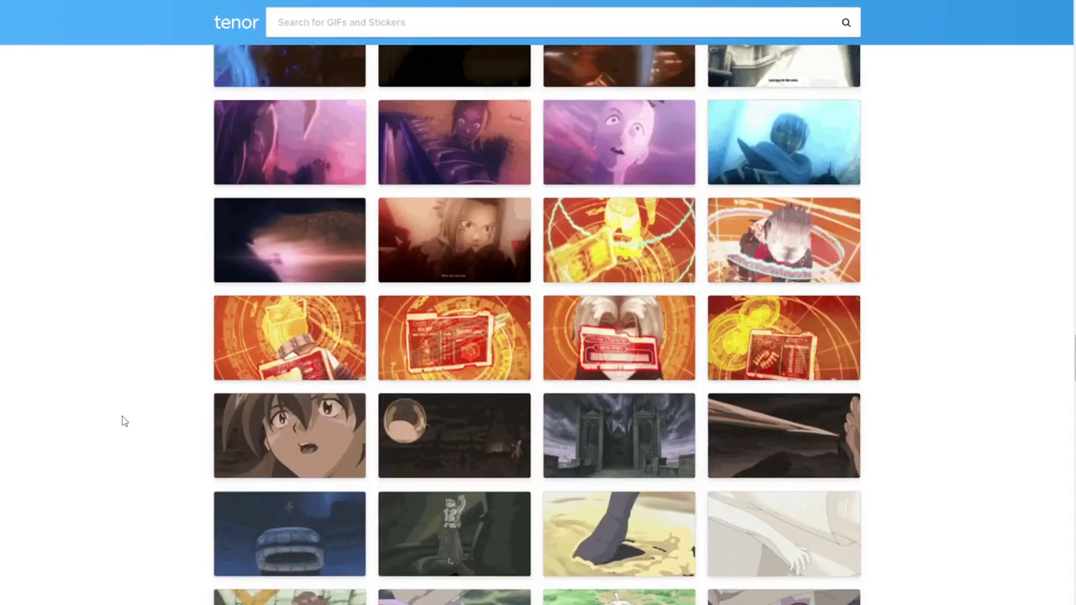
pyautogui.scroll(15, 122, 420)
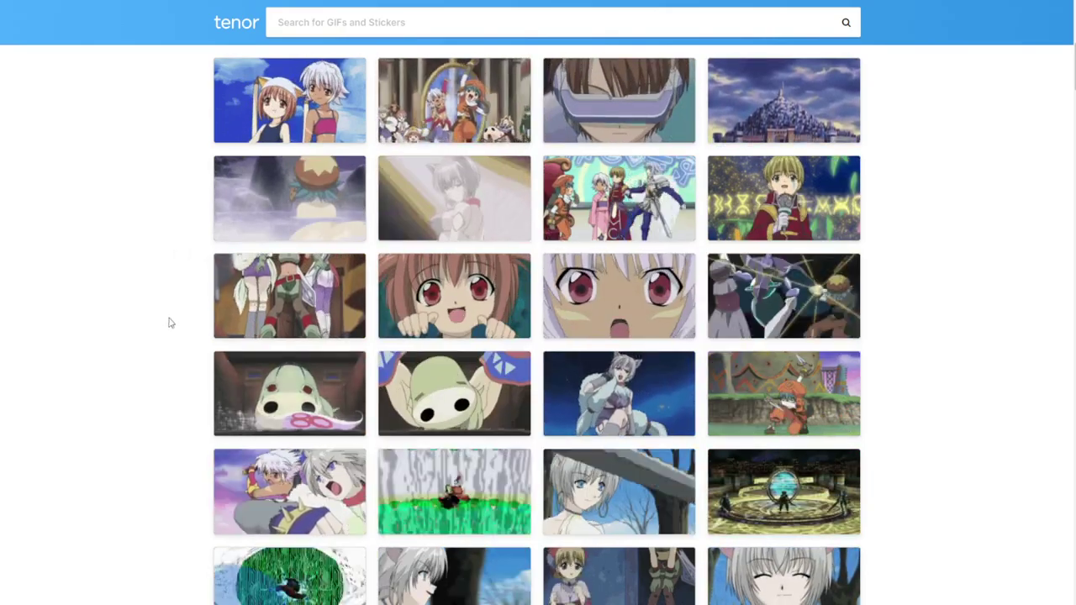
pyautogui.scroll(5, 172, 351)
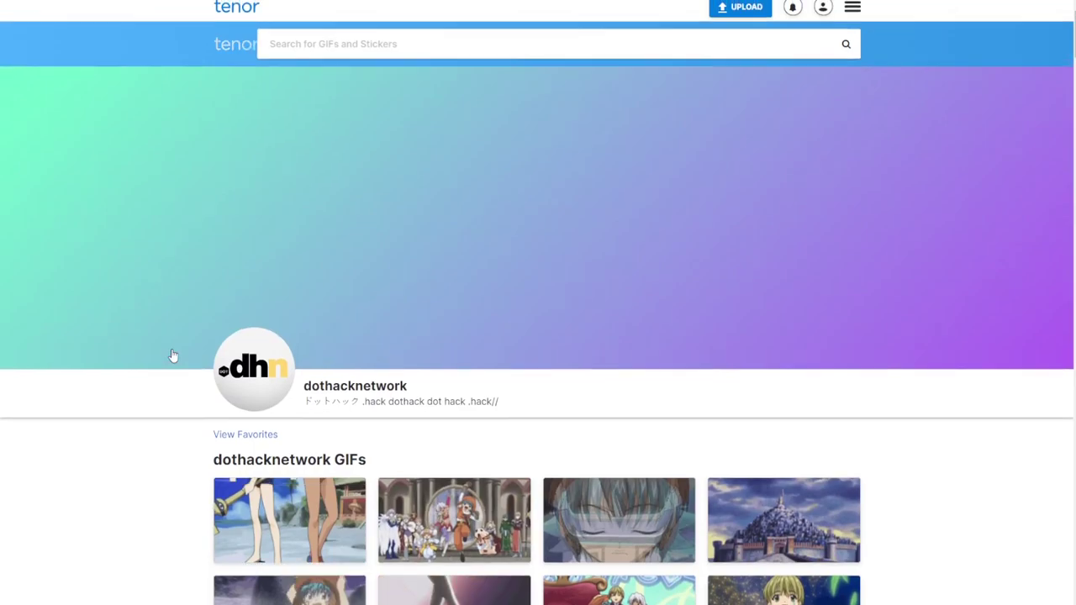
pyautogui.scroll(1, 252, 355)
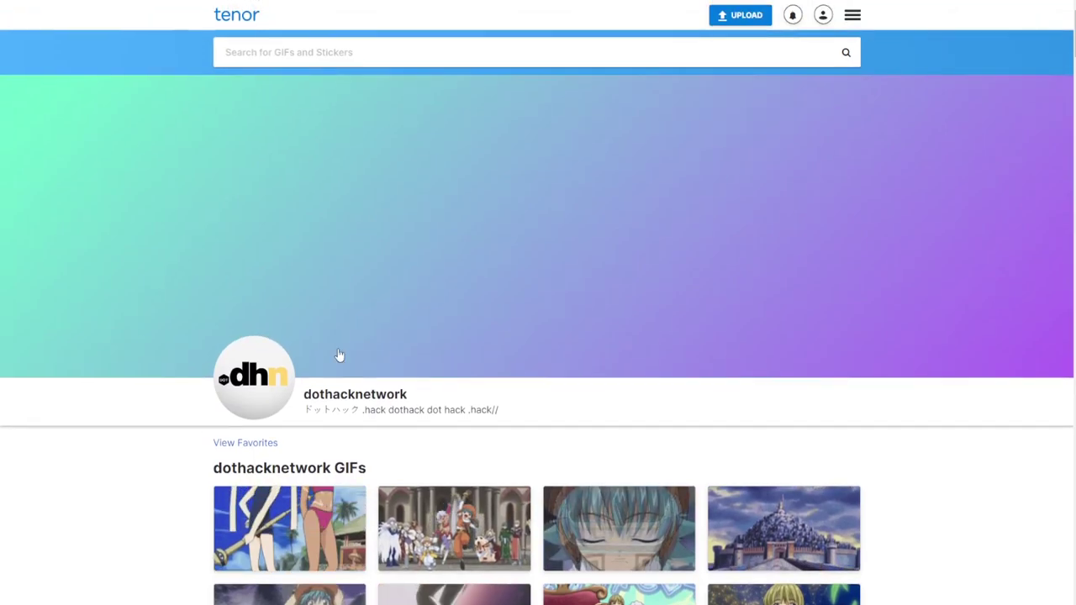
pyautogui.click(756, 18)
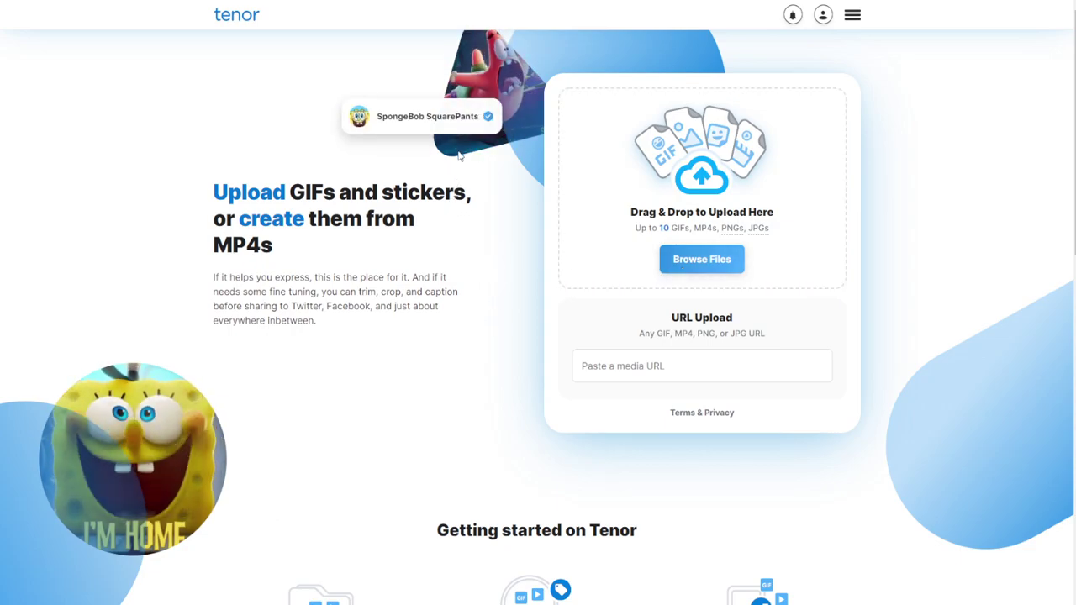
pyautogui.click(822, 19)
pyautogui.click(807, 46)
pyautogui.scroll(-8, 518, 257)
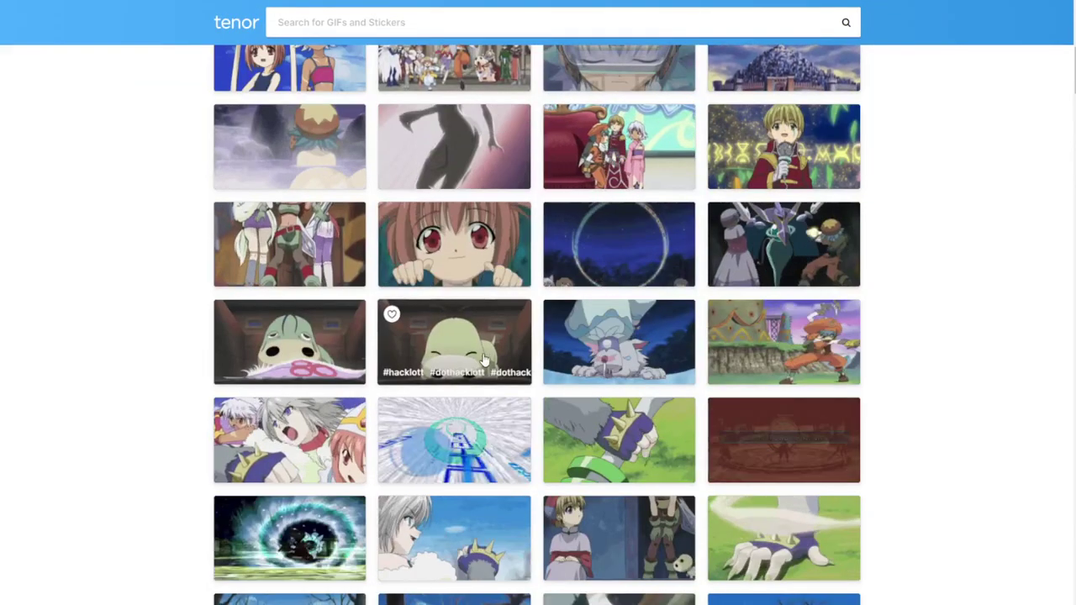
# Open the Hacklott Dothacklott GIF's Tenor page and check its tags, including MIREILLE
pyautogui.click(517, 248)
pyautogui.scroll(-2, 110, 303)
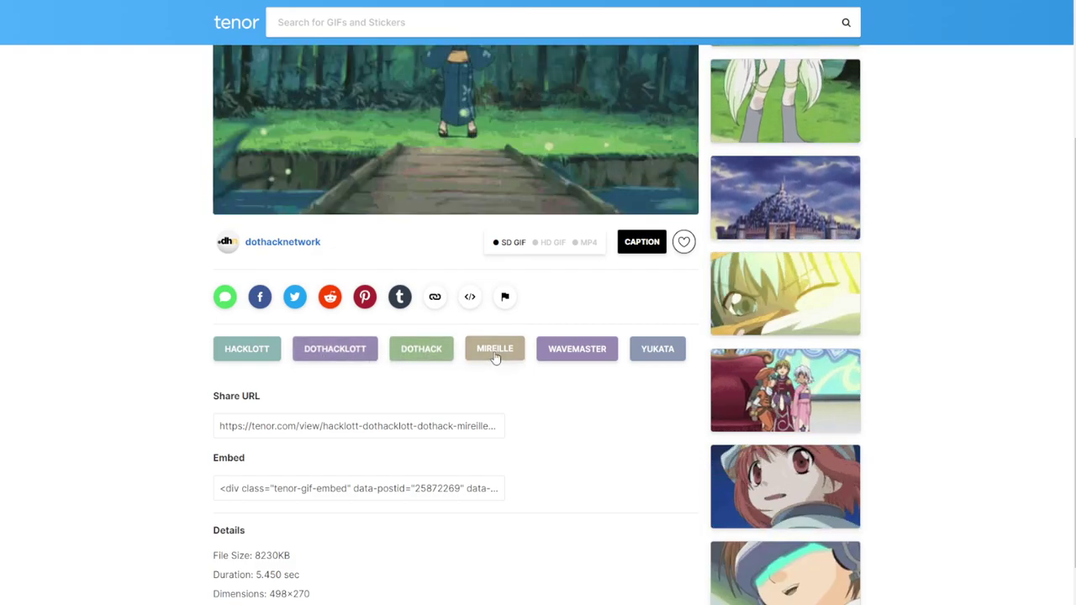
pyautogui.scroll(1, 494, 357)
pyautogui.scroll(-1, 496, 356)
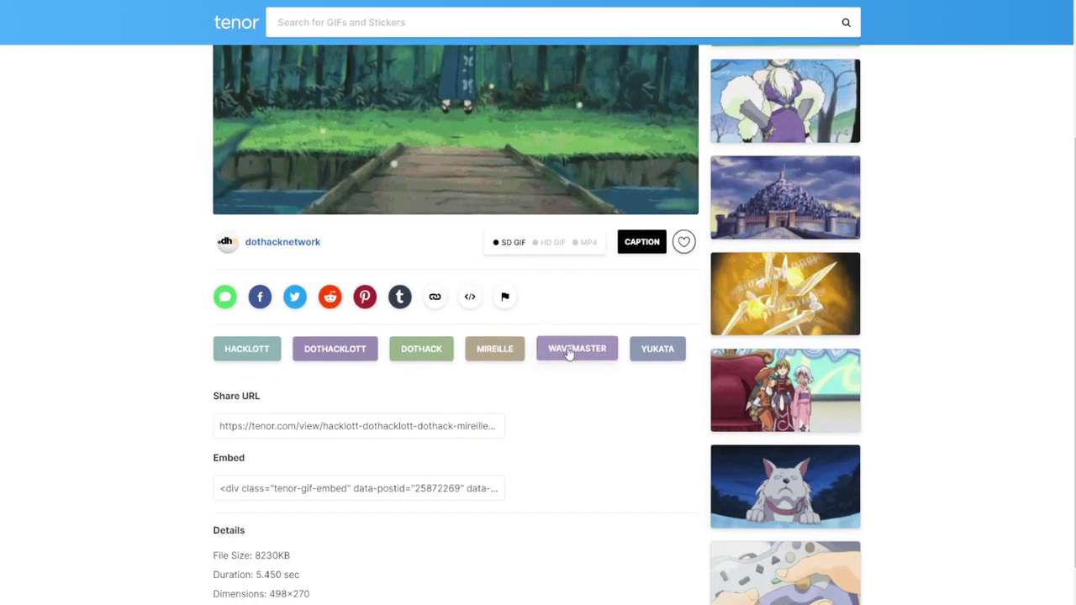
pyautogui.scroll(2, 568, 361)
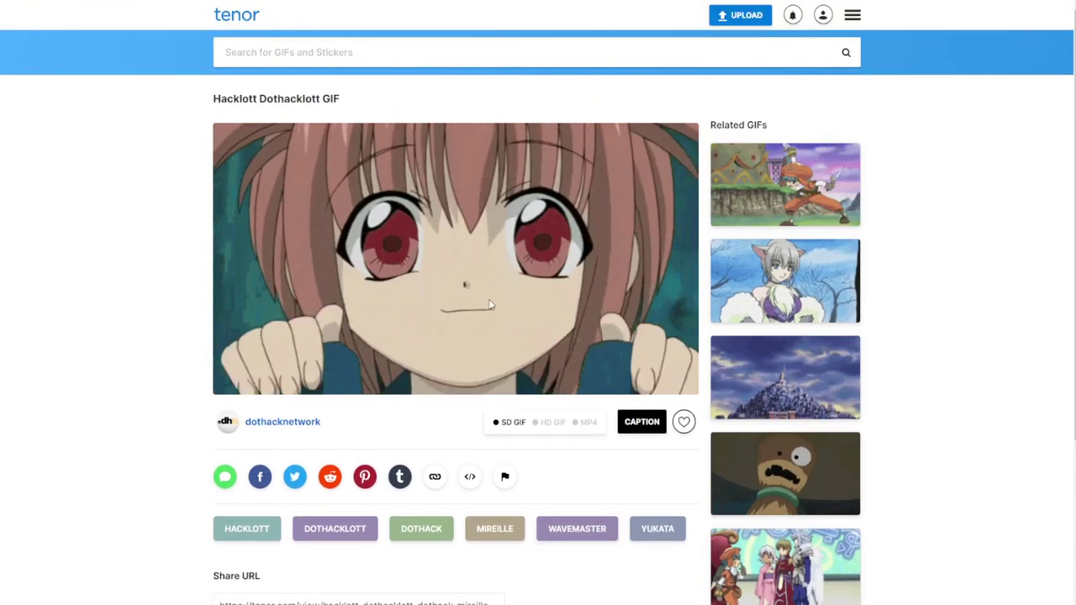
pyautogui.scroll(-1, 535, 516)
pyautogui.scroll(1, 509, 379)
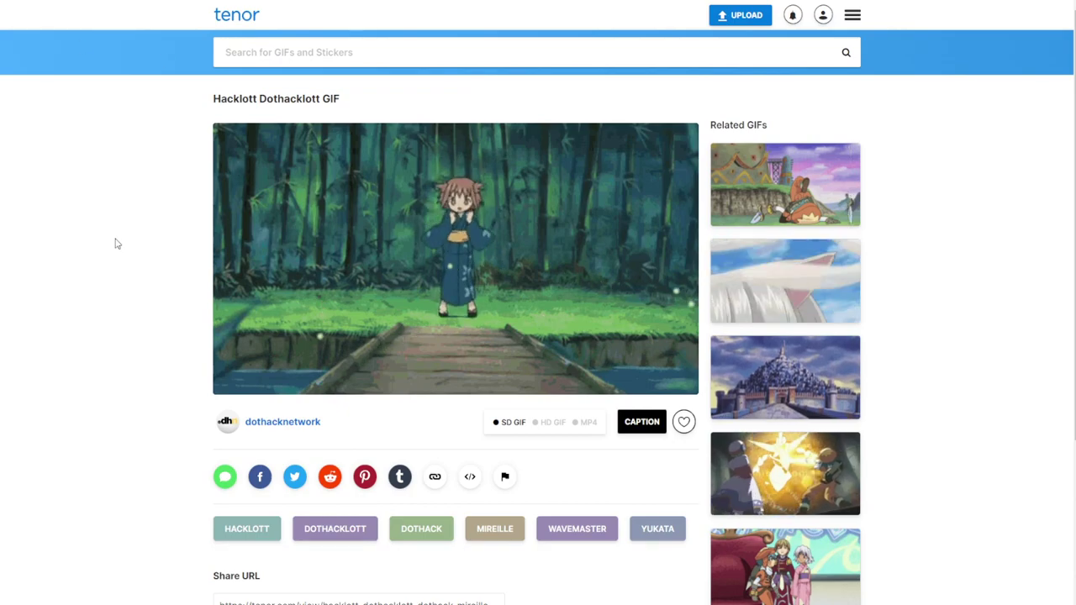
pyautogui.scroll(-1, 115, 243)
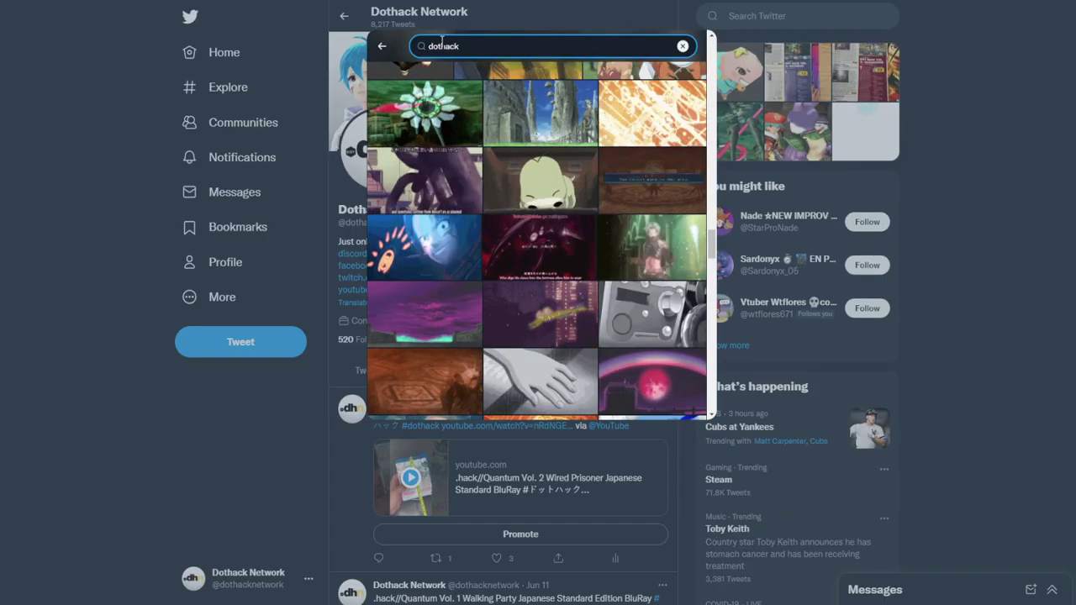
# Narrow the GIF search with 'mireille', attach the green forest GIF and play its preview
pyautogui.write('mir')
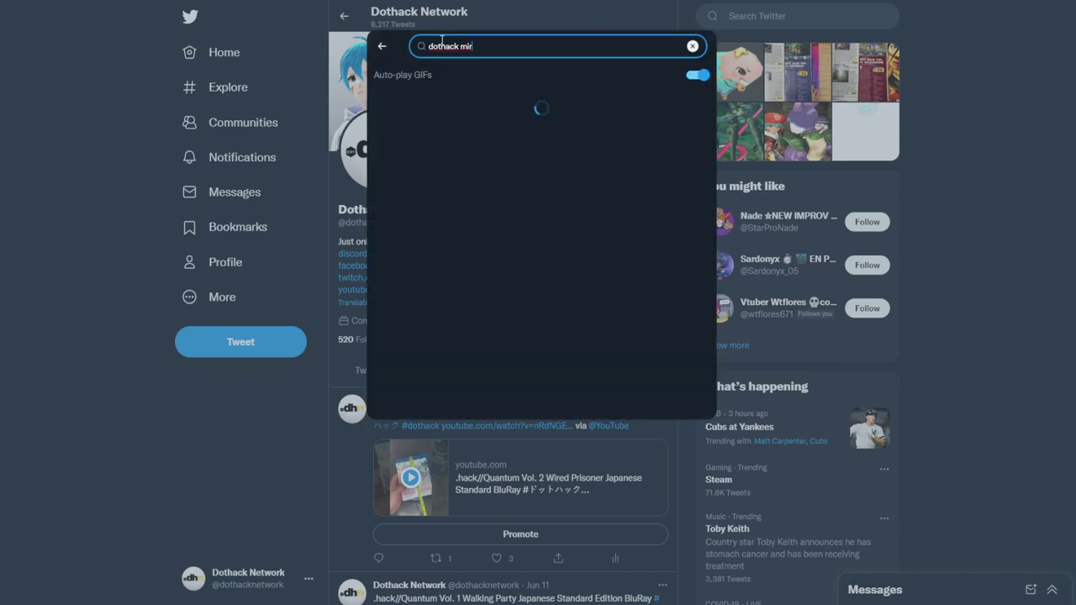
pyautogui.write('eille')
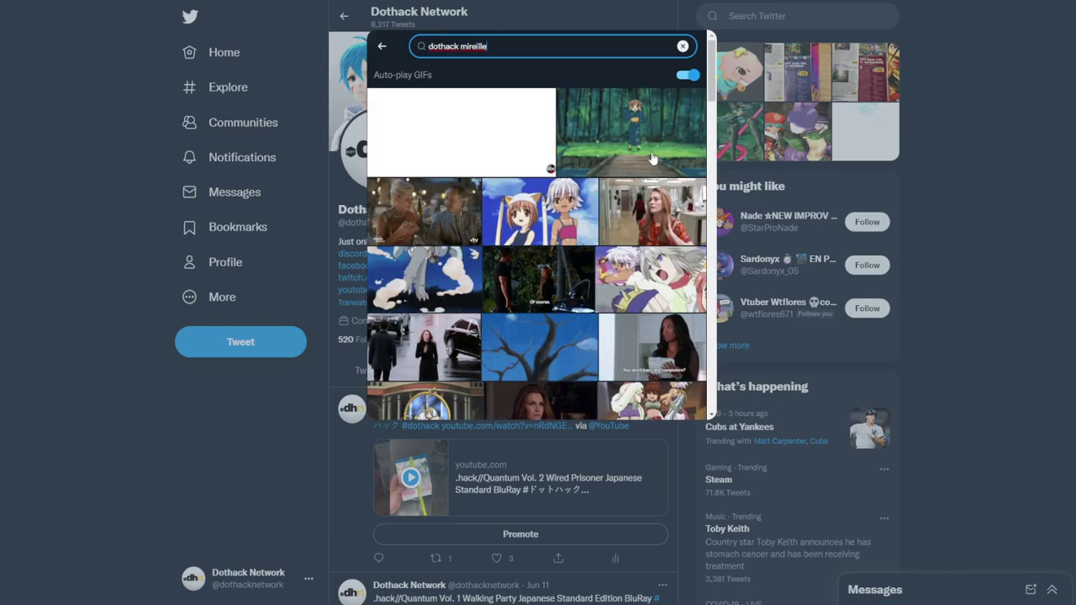
pyautogui.click(619, 117)
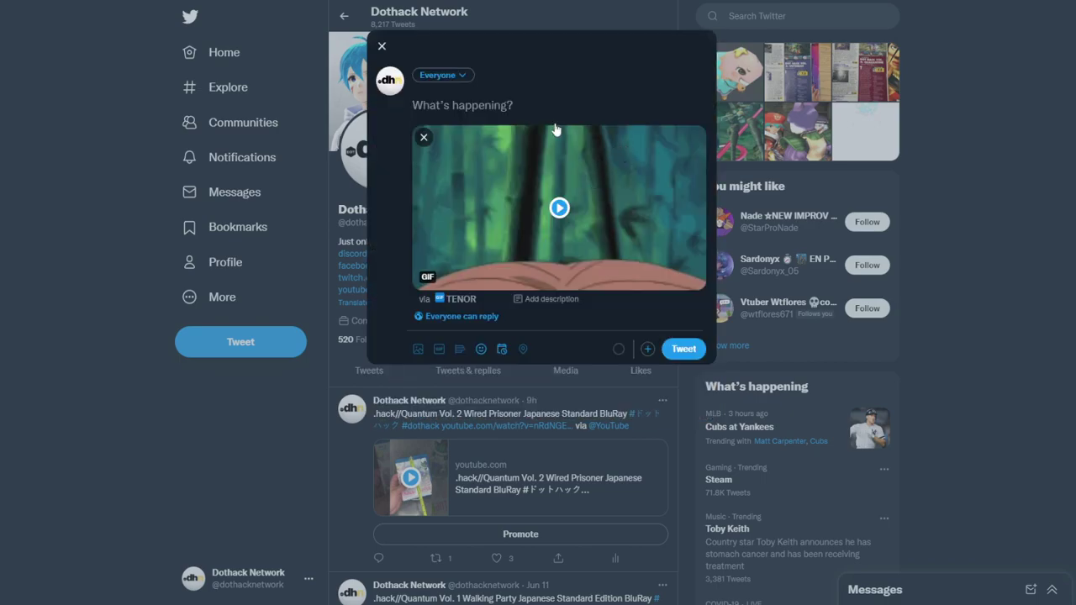
pyautogui.click(560, 210)
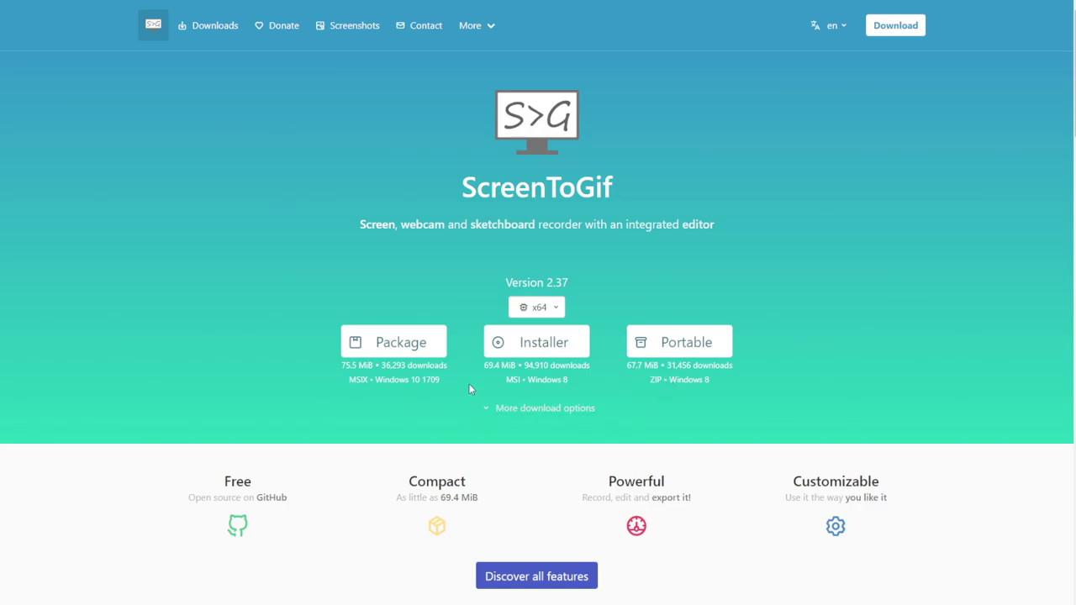
# Expand the ScreenToGif site's extra download options, such as Installer (Light)
pyautogui.click(500, 409)
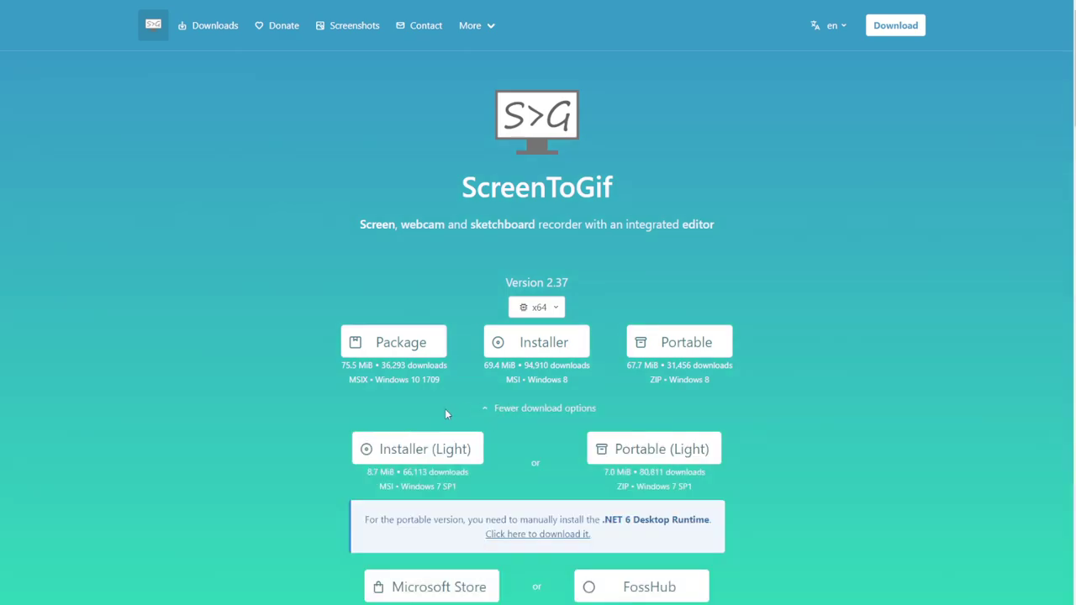
pyautogui.scroll(-2, 285, 370)
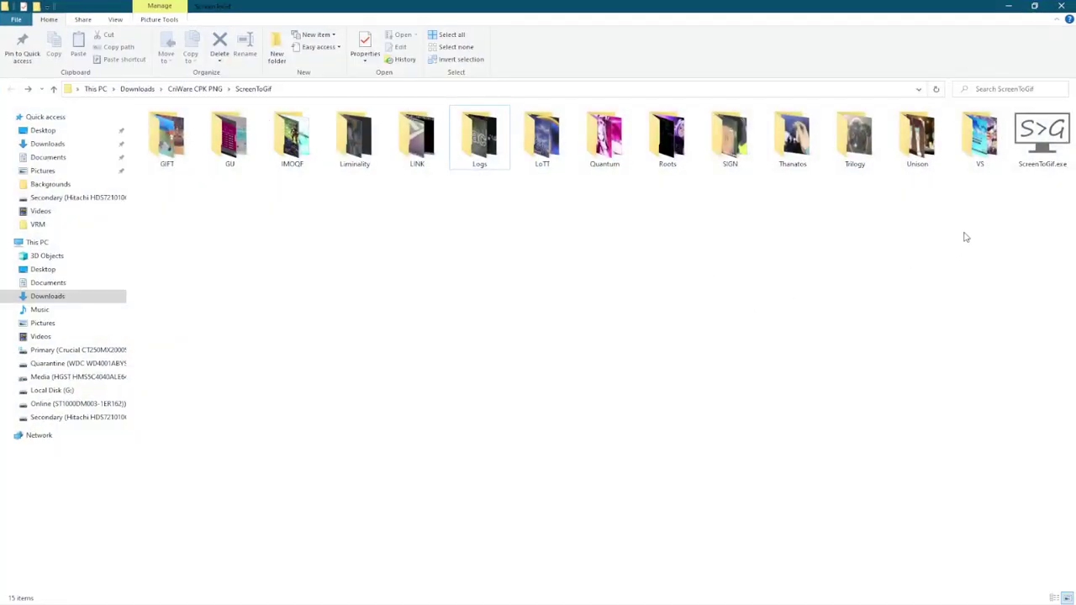
# Launch ScreenToGif.exe, collapse This PC and Quick access, and minimize Explorer
pyautogui.press('End')
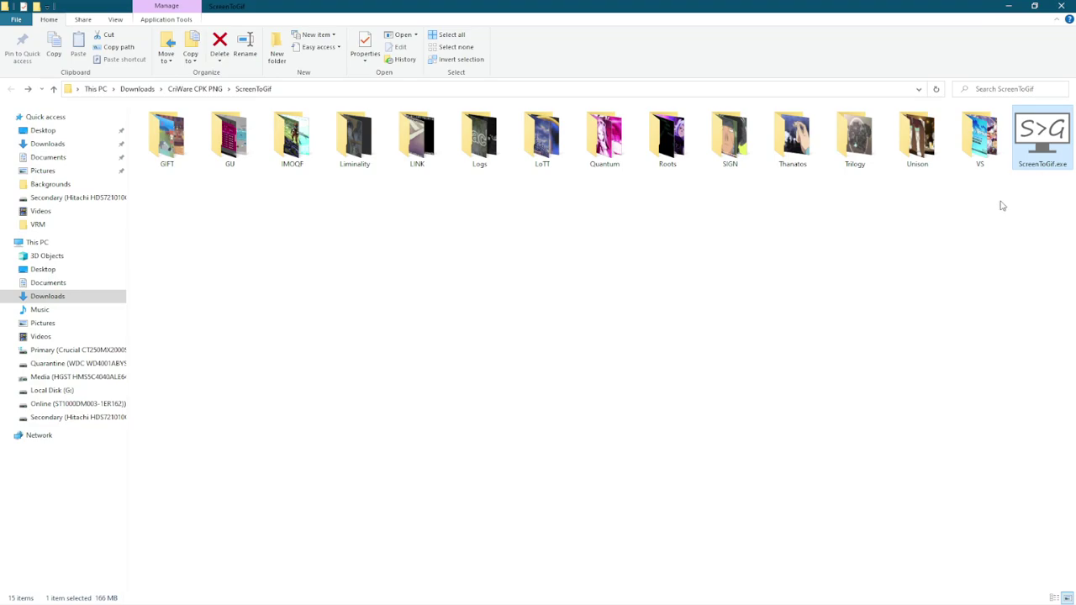
pyautogui.click(6, 243)
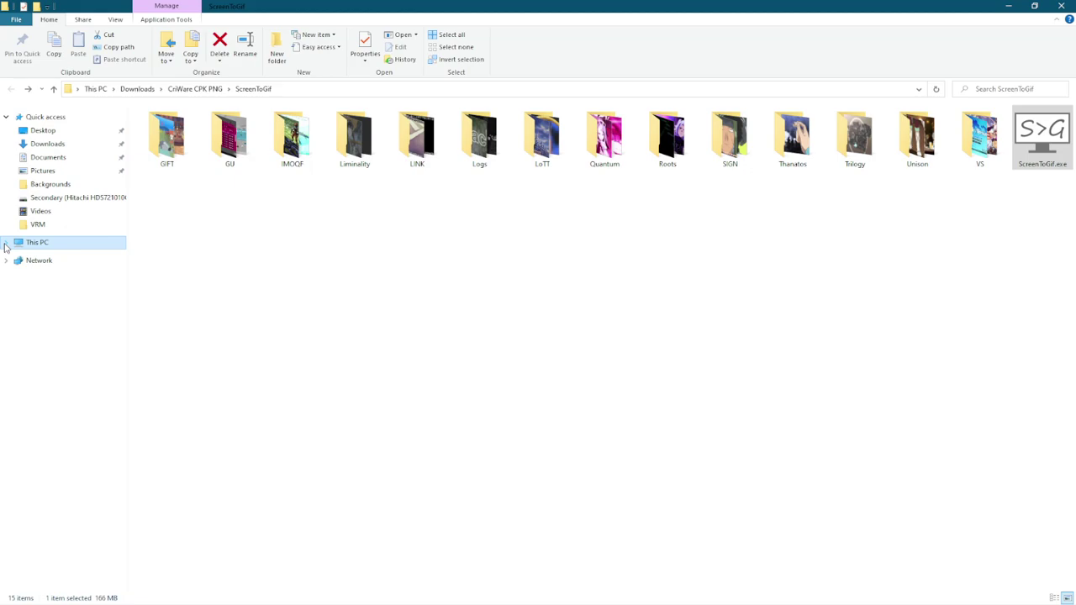
pyautogui.click(6, 117)
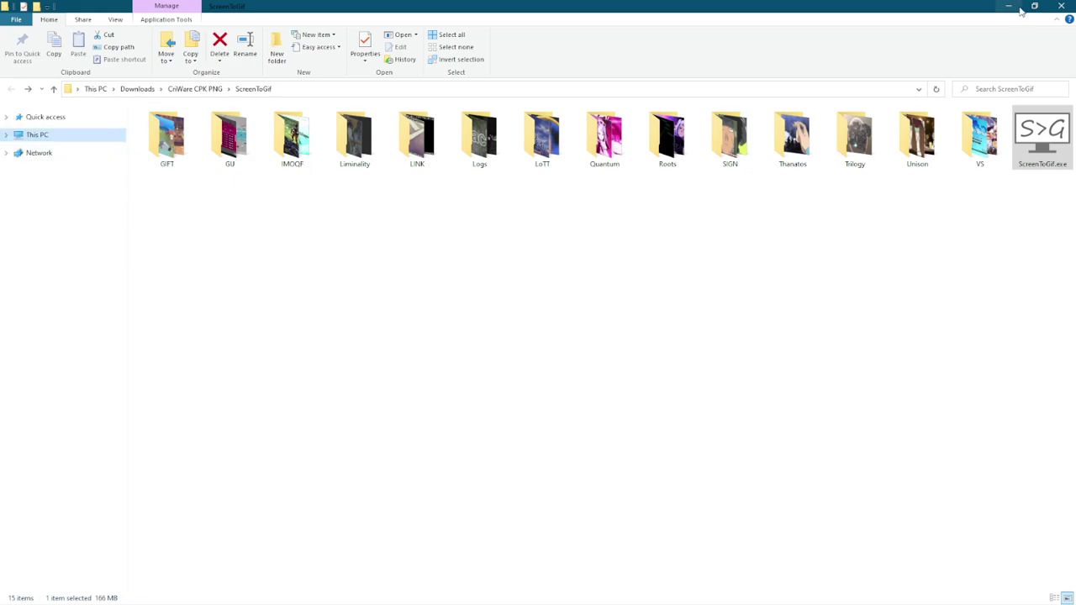
pyautogui.click(1009, 6)
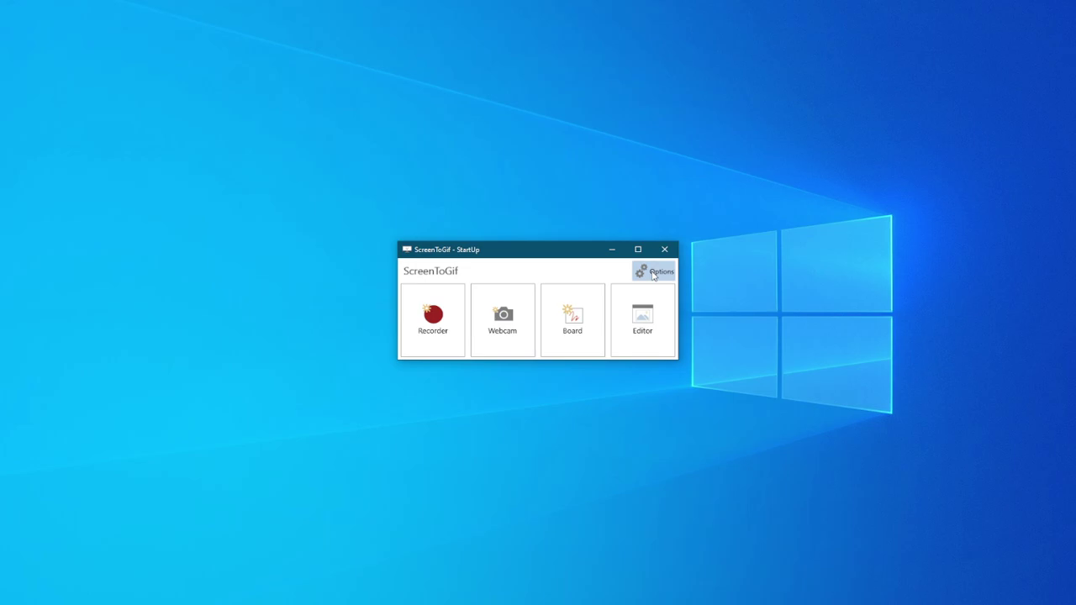
pyautogui.click(654, 272)
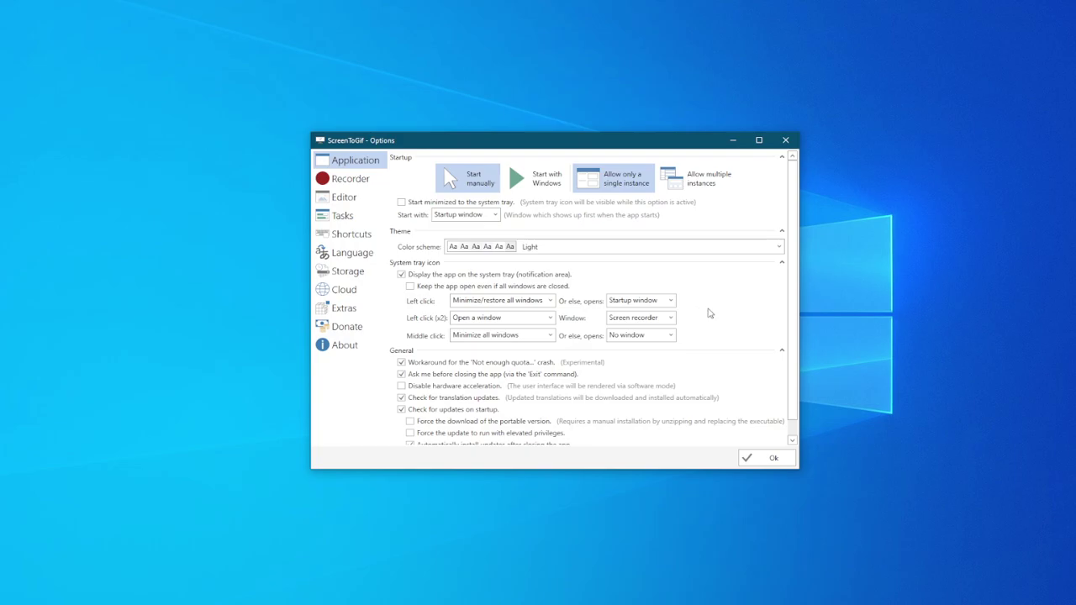
pyautogui.click(349, 178)
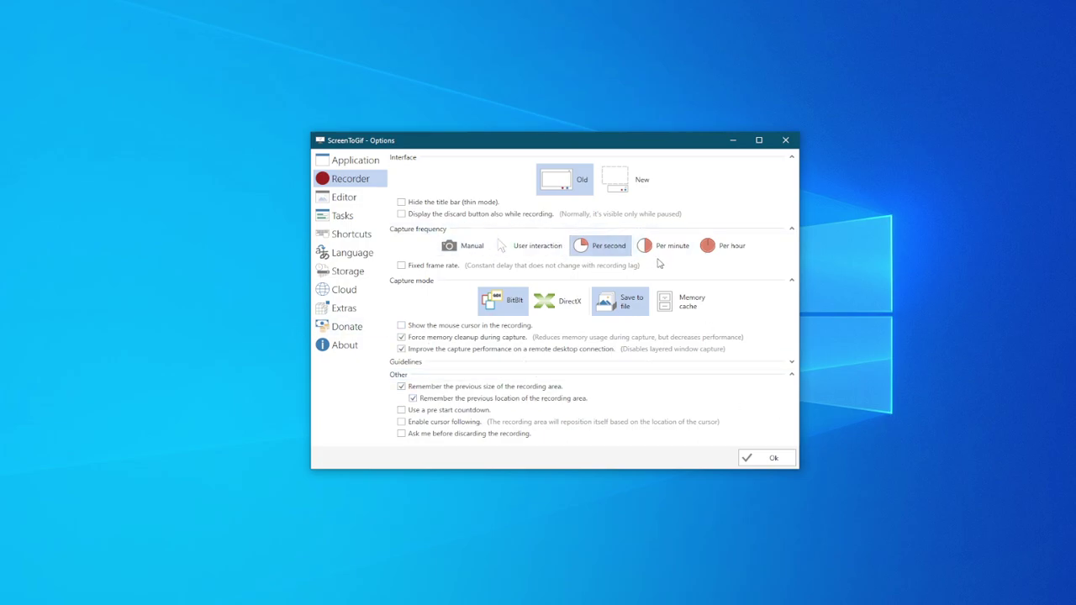
pyautogui.click(769, 459)
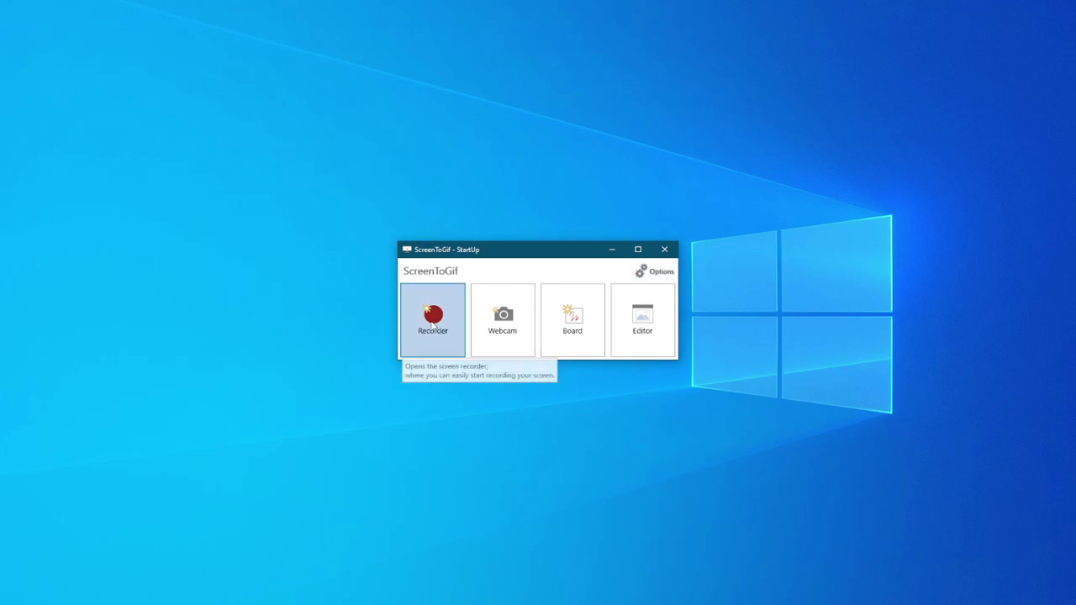
# Record a few seconds of SIGN 01 playing in PotPlayer, then pause the episode
pyautogui.click(432, 324)
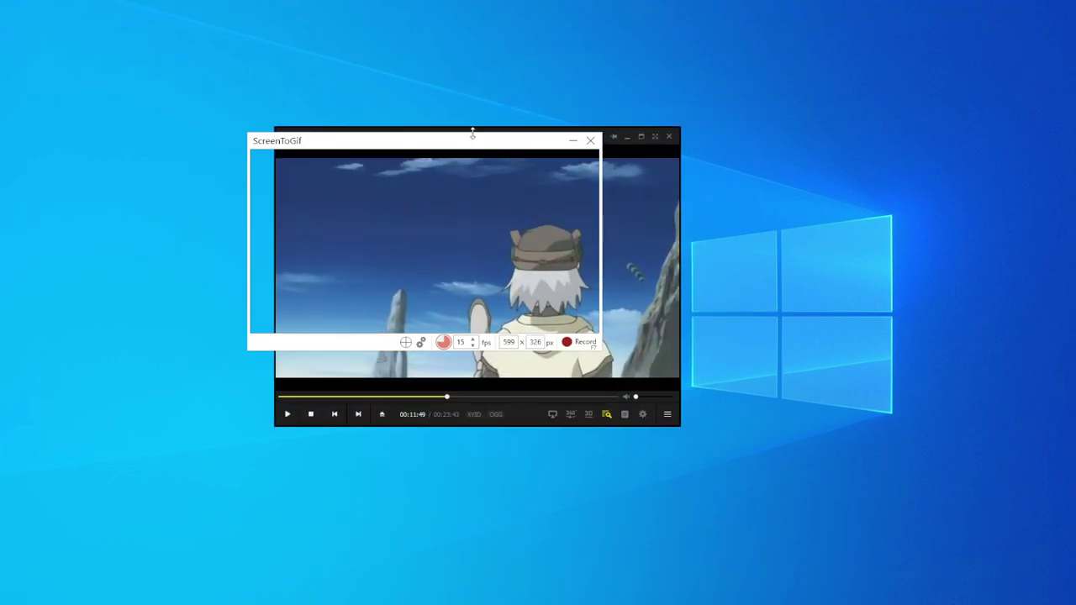
pyautogui.moveTo(474, 145); pyautogui.dragTo(519, 170)
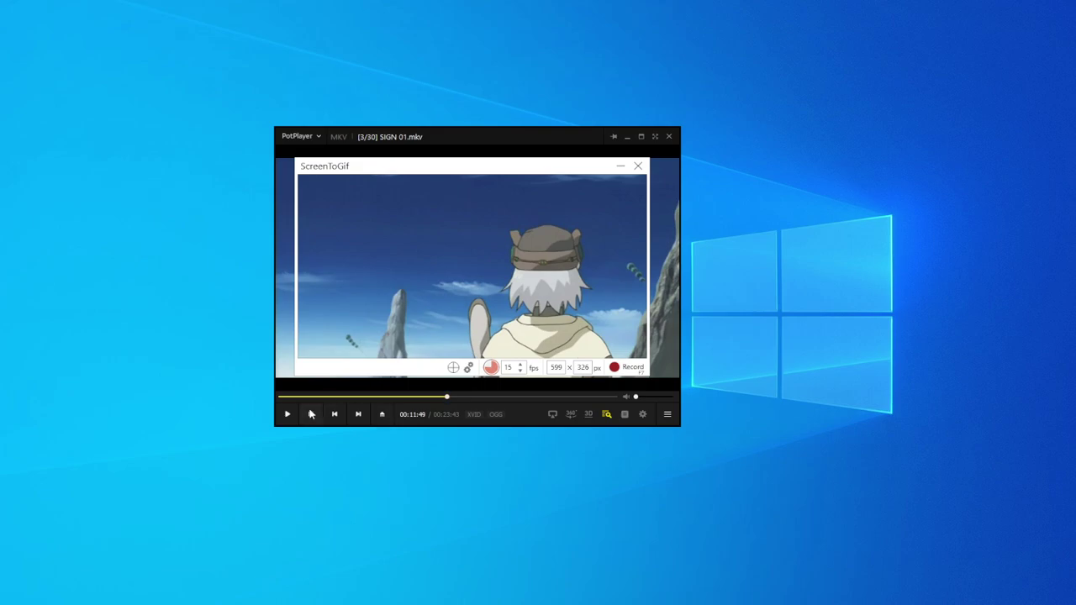
pyautogui.click(287, 415)
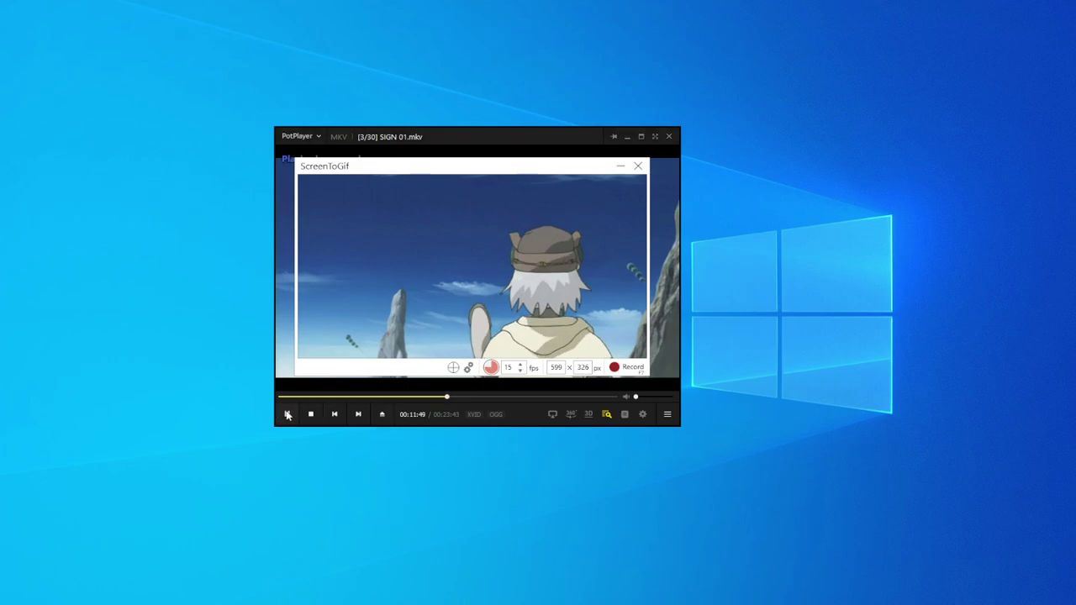
pyautogui.click(632, 367)
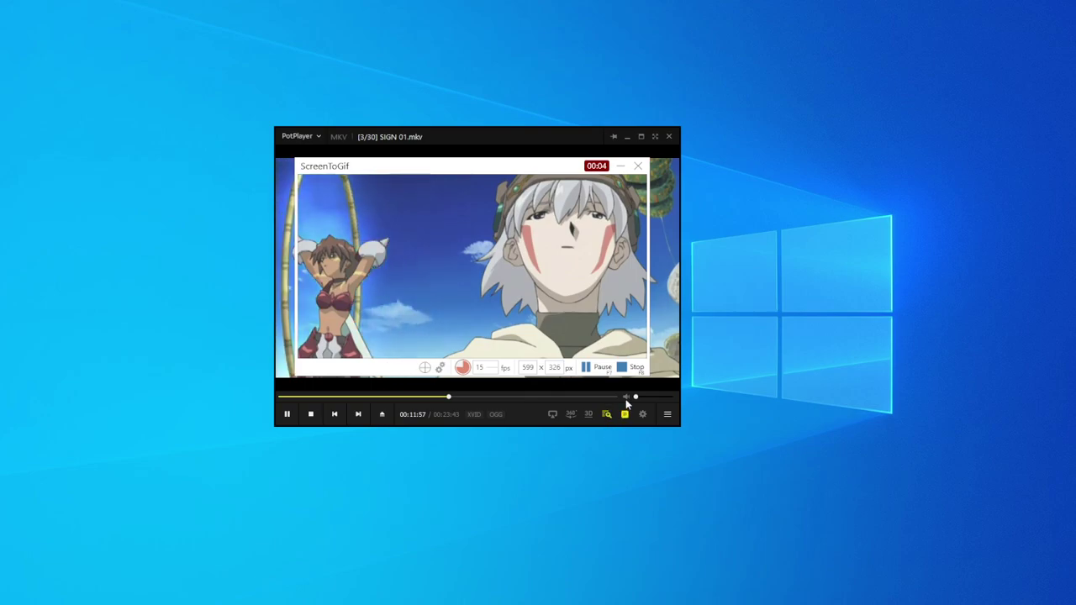
pyautogui.click(636, 368)
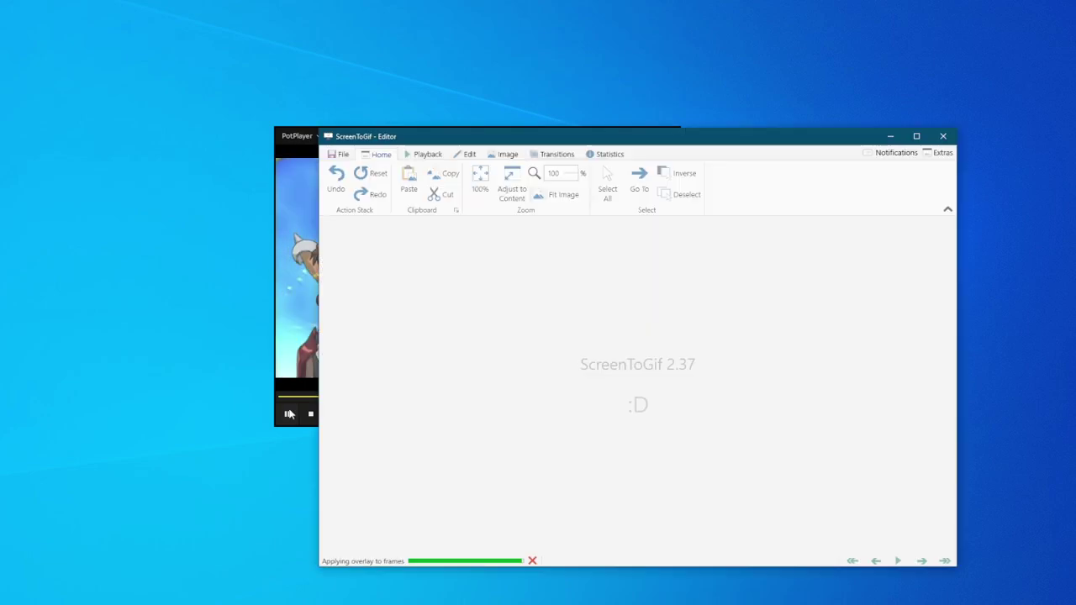
pyautogui.click(287, 413)
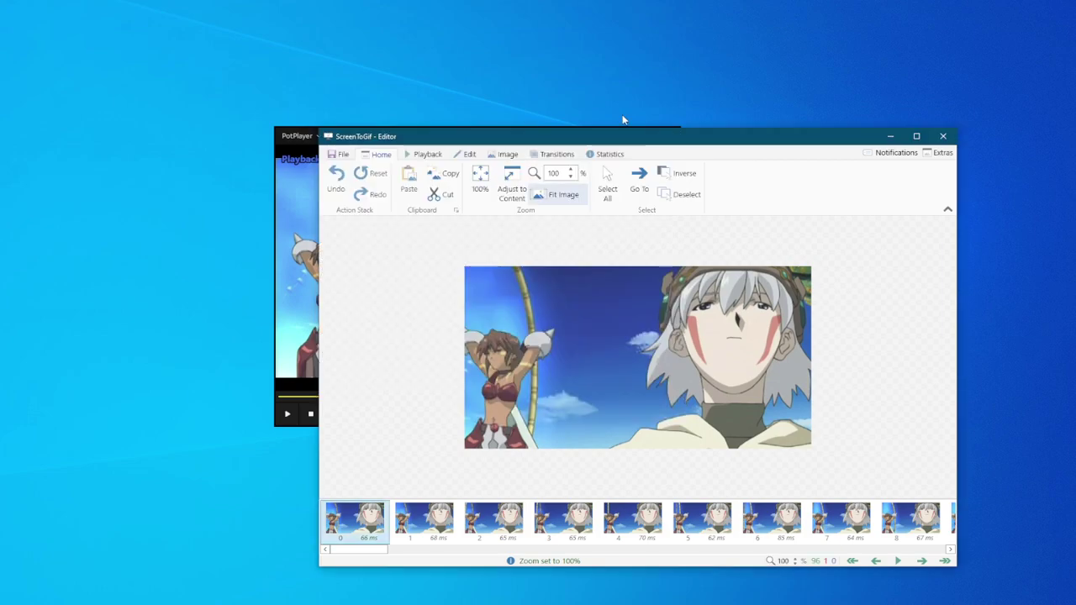
# Maximize the Editor, play through the 96 recorded frames, then pause
pyautogui.doubleClick(640, 139)
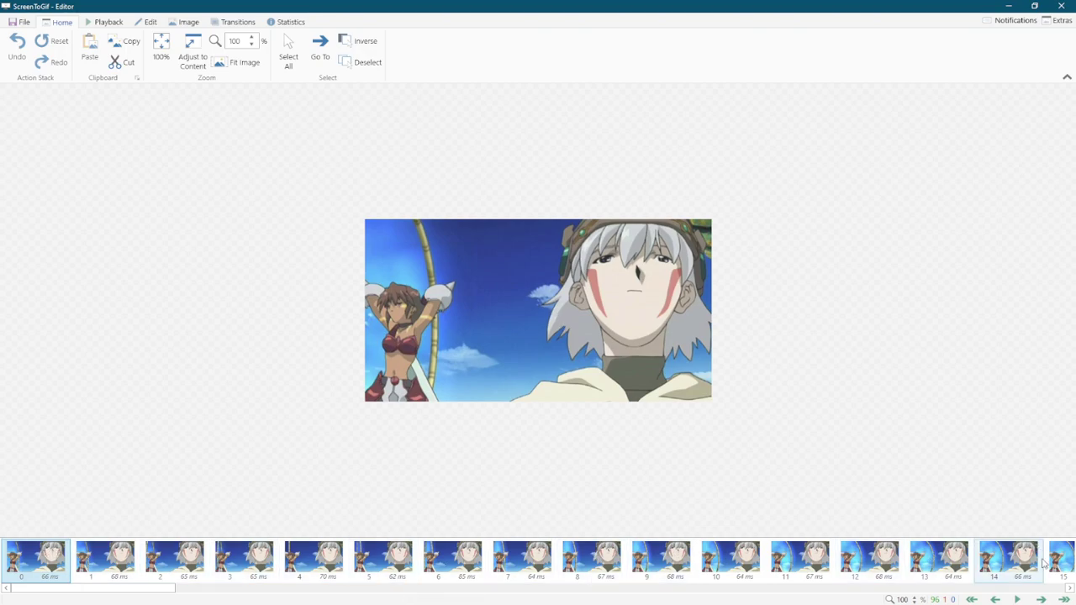
pyautogui.click(1019, 599)
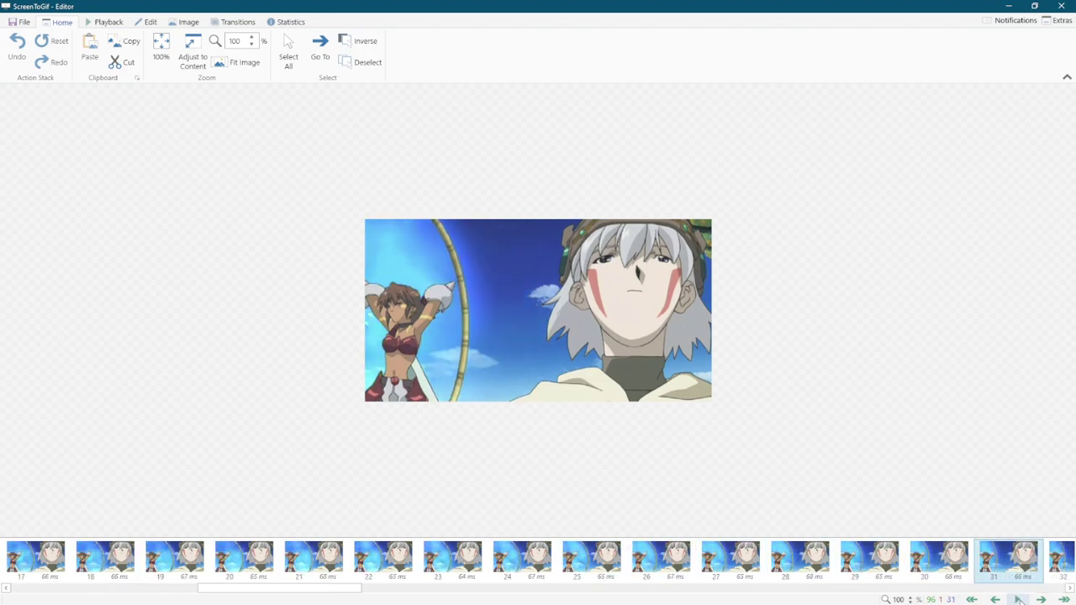
pyautogui.click(1017, 599)
# Override every frame's delay to 10 ms and play the sped-up preview
pyautogui.click(183, 21)
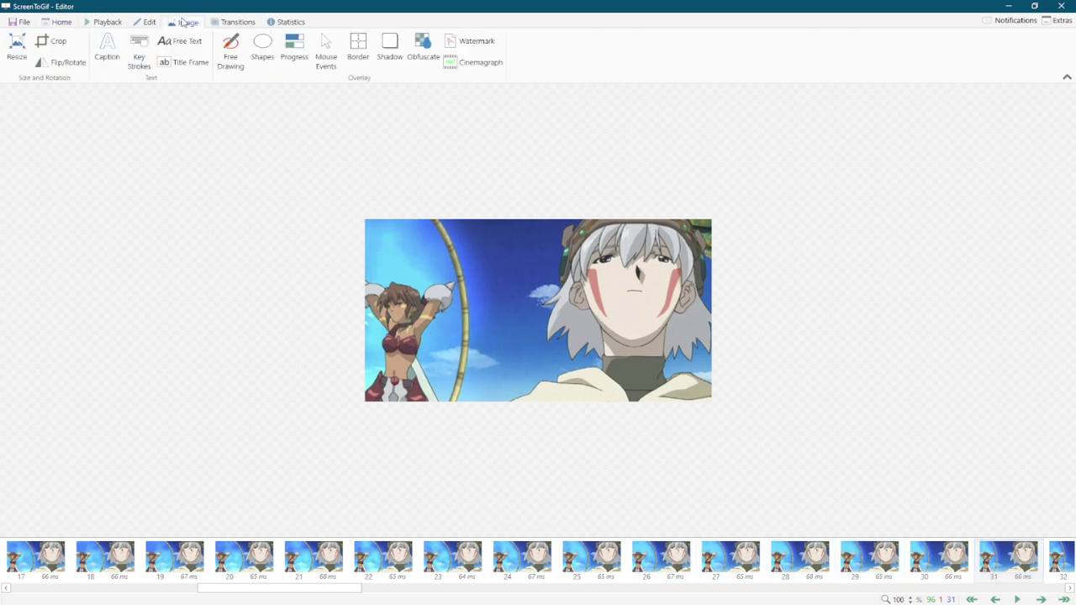
pyautogui.click(146, 21)
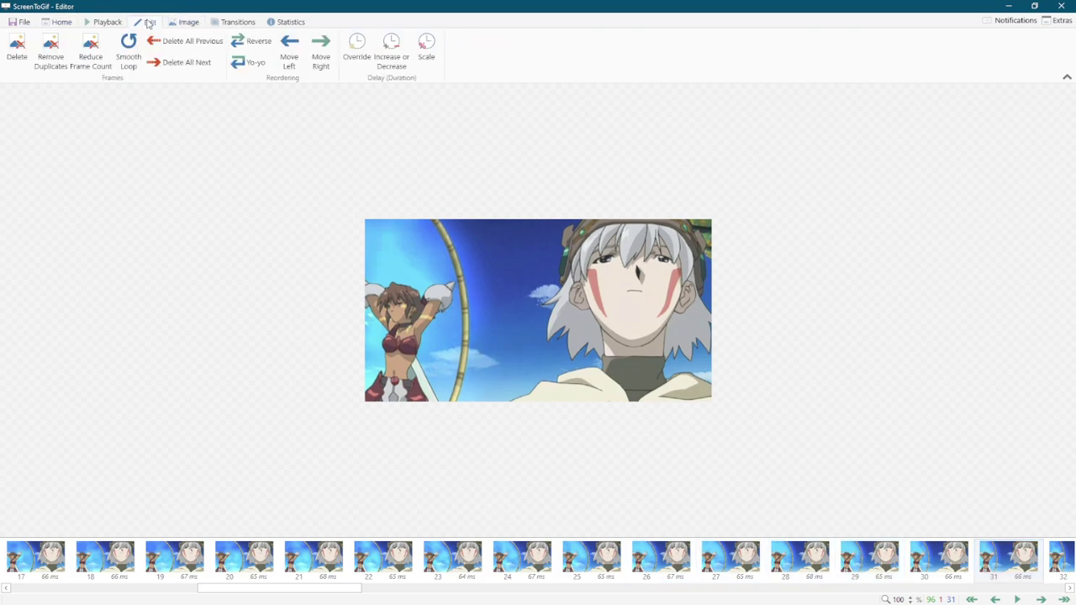
pyautogui.click(357, 46)
pyautogui.click(553, 553)
pyautogui.click(581, 553)
pyautogui.click(664, 557)
pyautogui.click(745, 555)
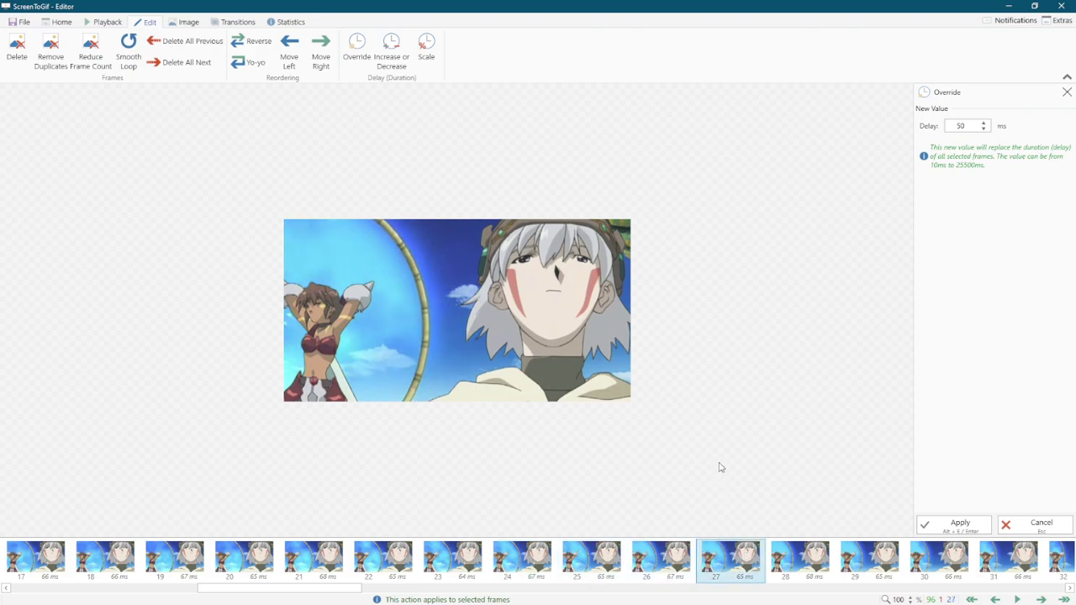
pyautogui.hotkey('ctrl', 'a')
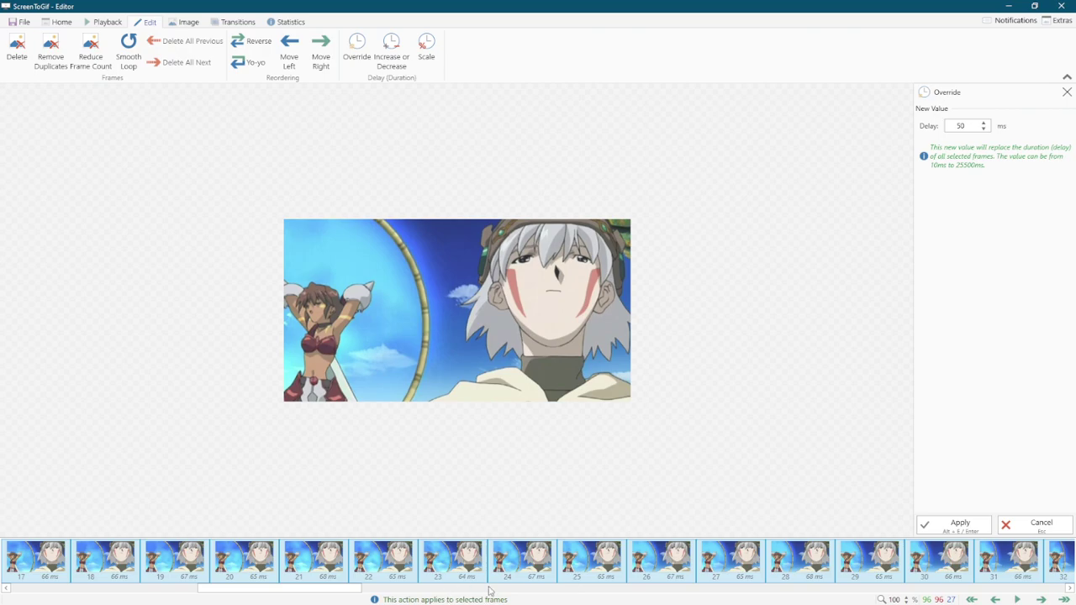
pyautogui.click(975, 132)
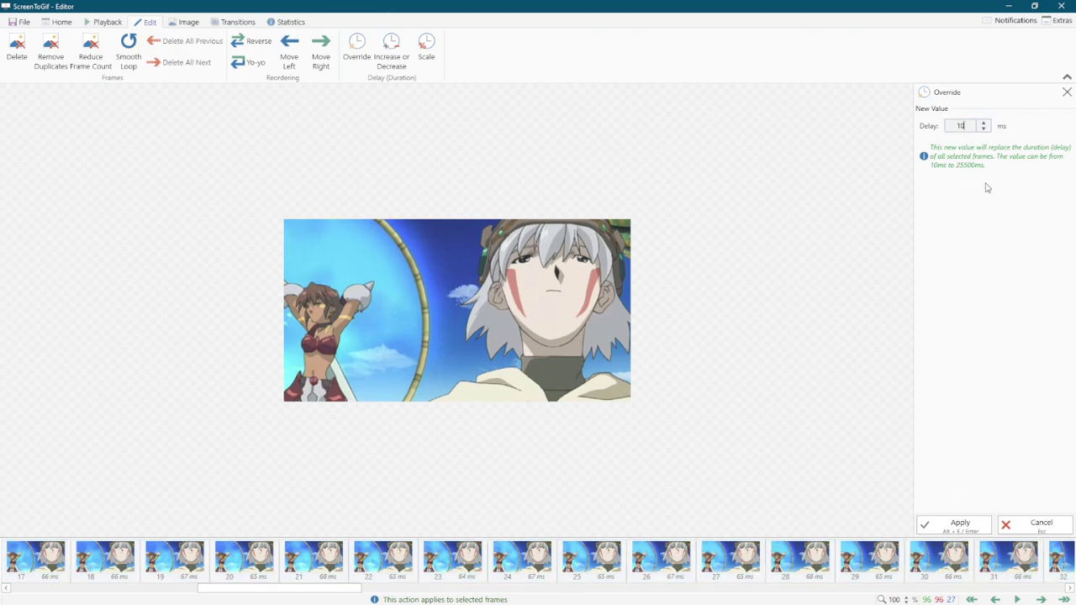
pyautogui.click(958, 525)
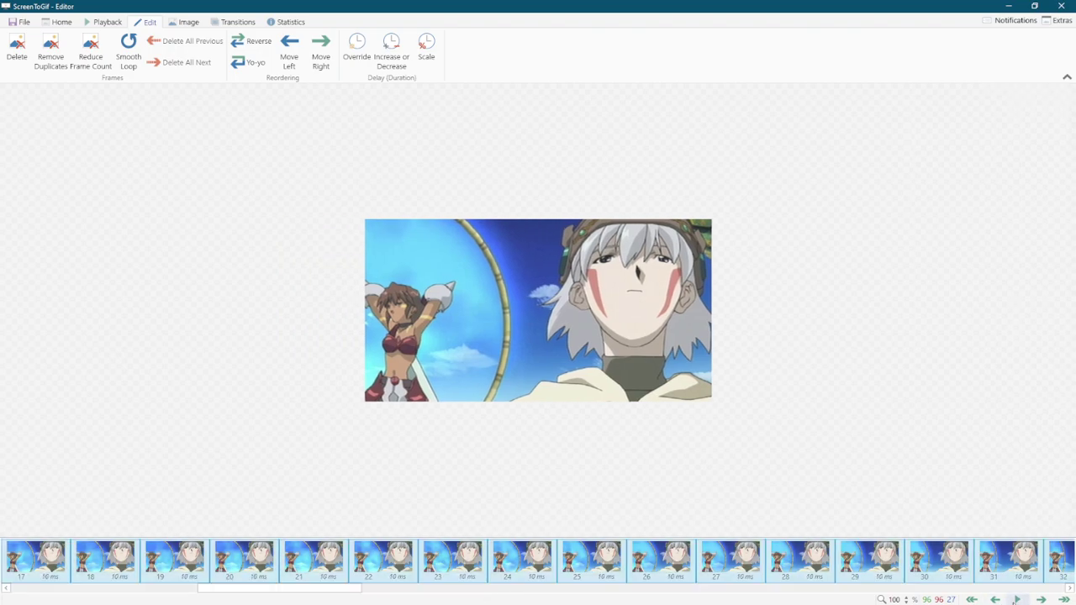
pyautogui.click(1017, 599)
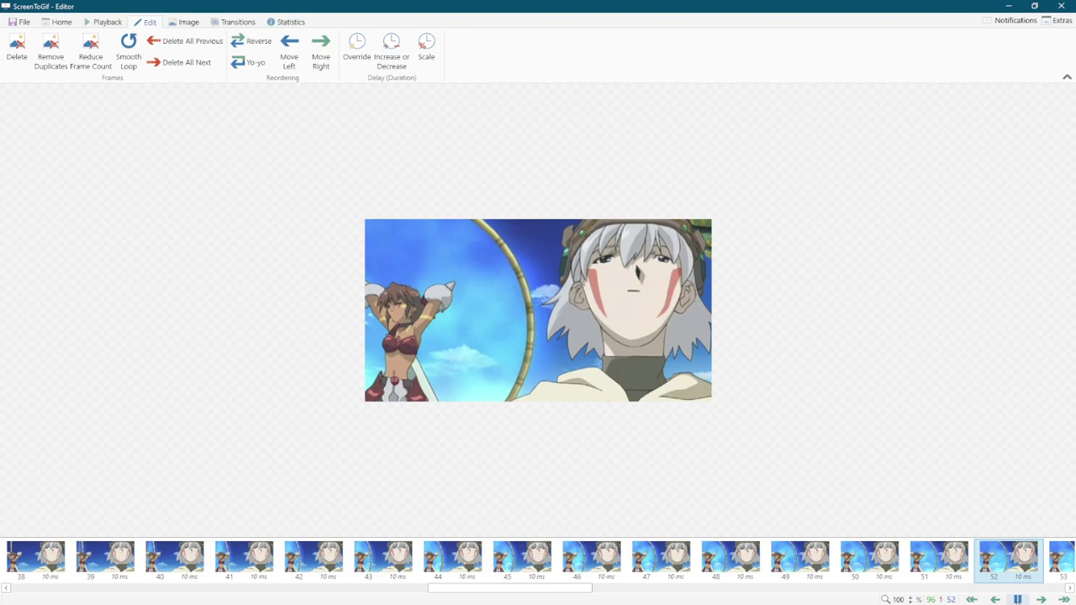
# Stop the preview, override all frames to a 90 ms delay, and play it back
pyautogui.click(1017, 599)
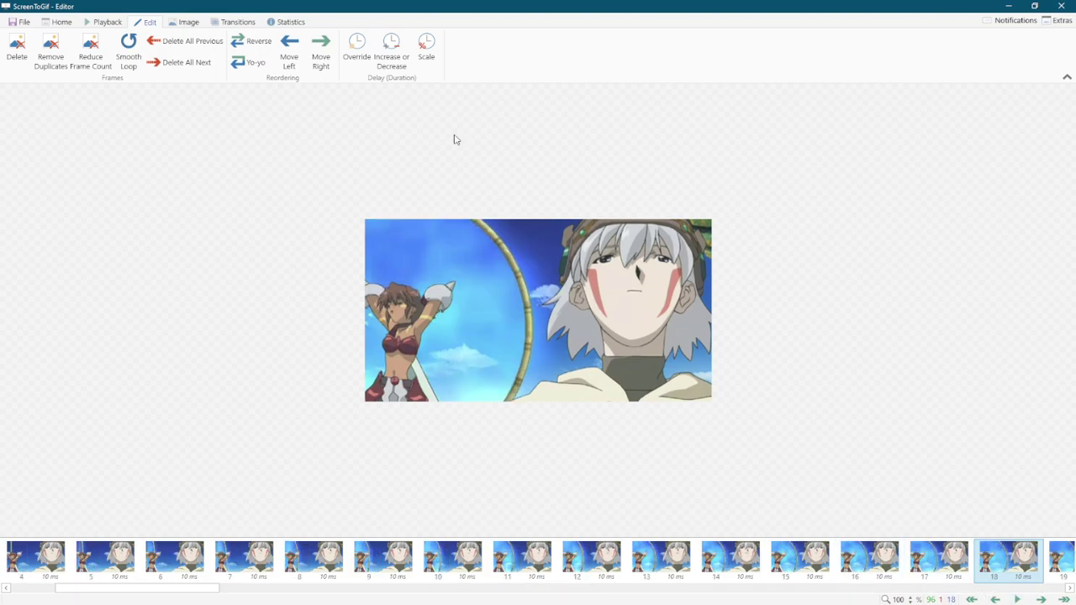
pyautogui.click(361, 47)
pyautogui.click(503, 543)
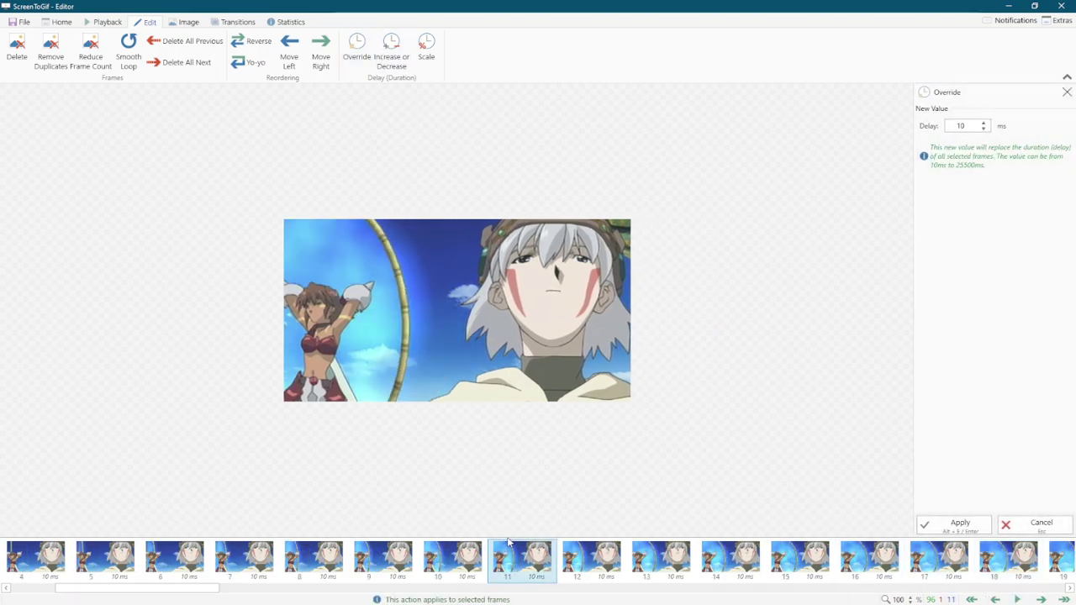
pyautogui.hotkey('ctrl', 'a')
pyautogui.click(965, 126)
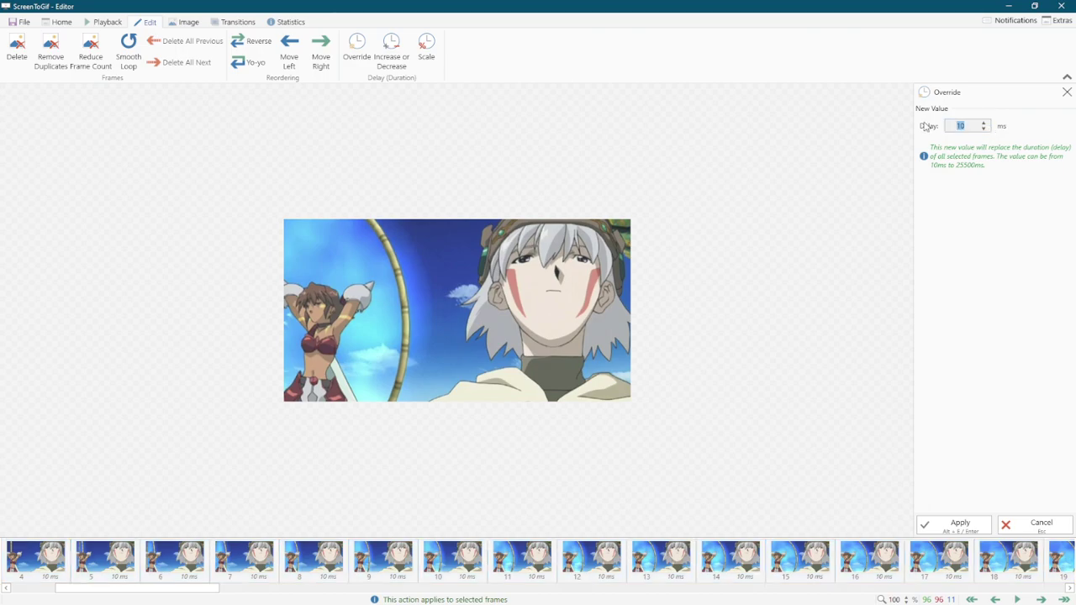
pyautogui.click(956, 524)
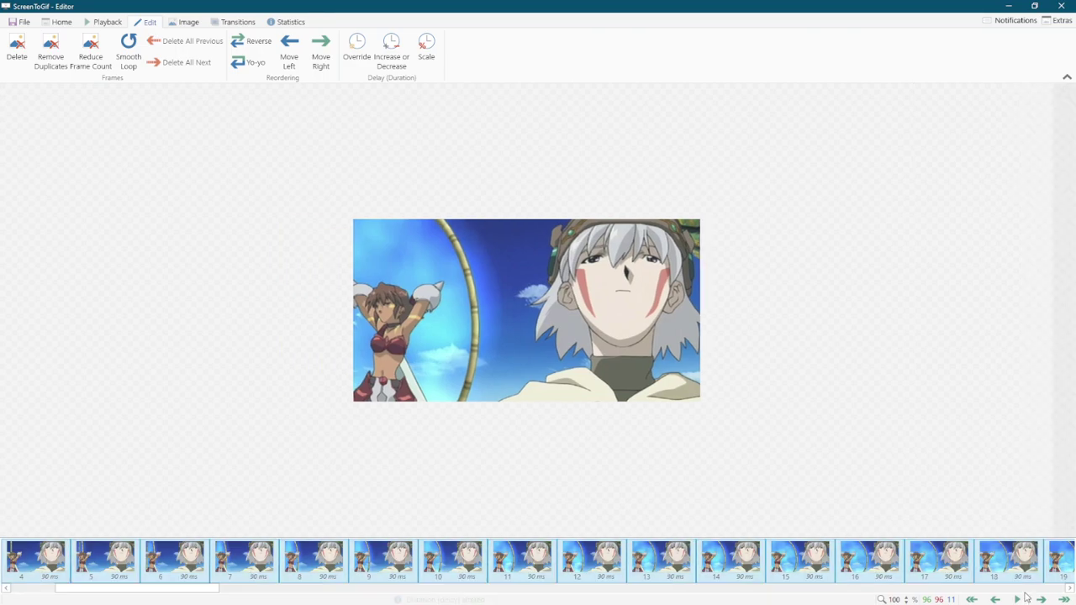
pyautogui.click(1017, 599)
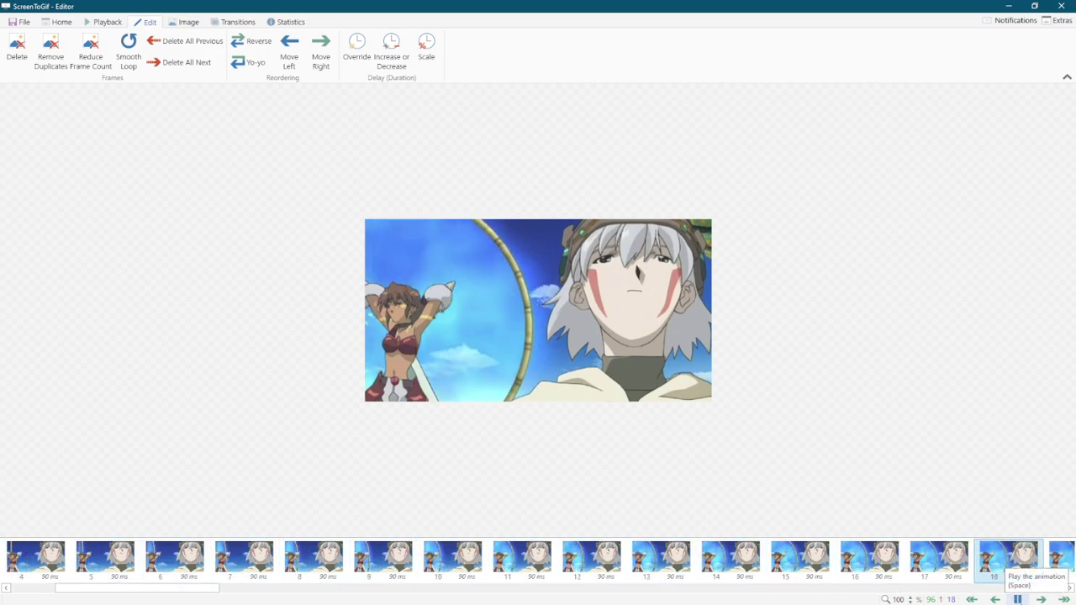
pyautogui.click(1018, 600)
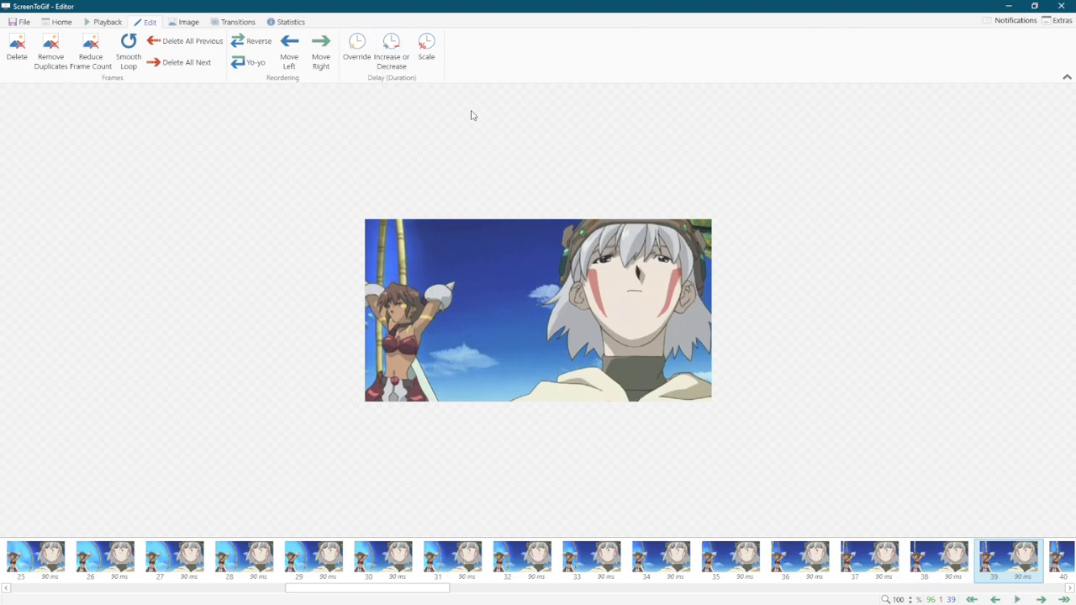
# Override all 96 frames to 50 ms, then play the preview and stop at frame 74
pyautogui.click(370, 44)
pyautogui.click(537, 542)
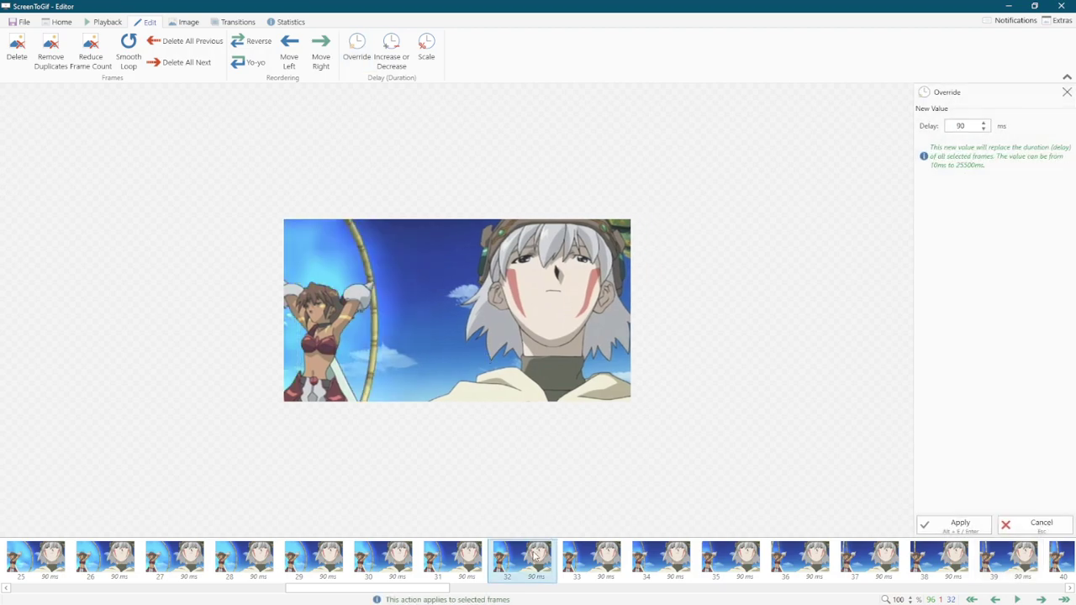
pyautogui.hotkey('ctrl', 'a')
pyautogui.click(959, 126)
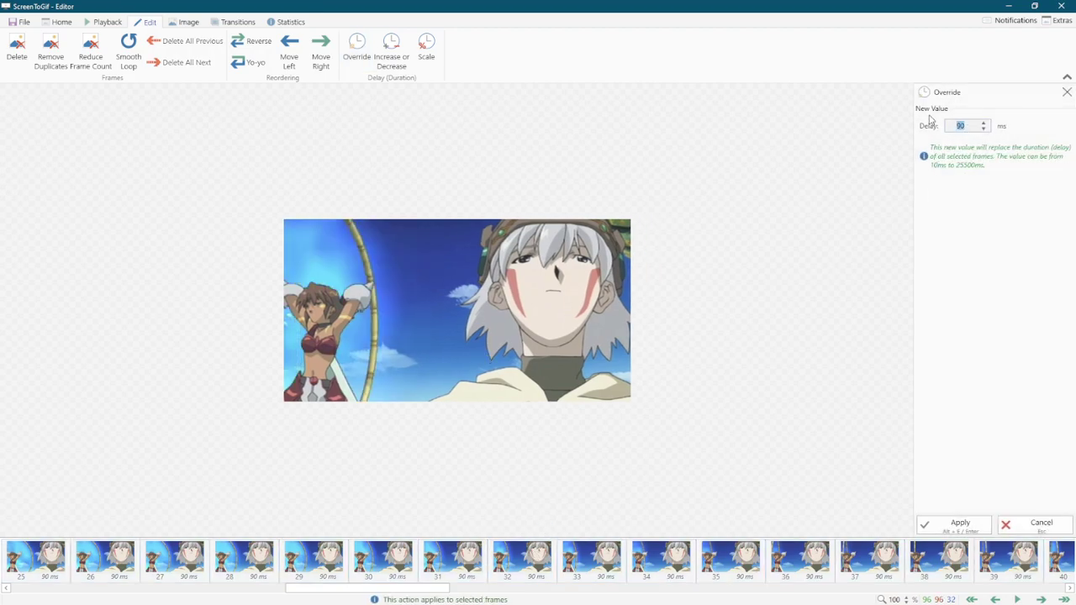
pyautogui.click(957, 524)
pyautogui.click(1018, 598)
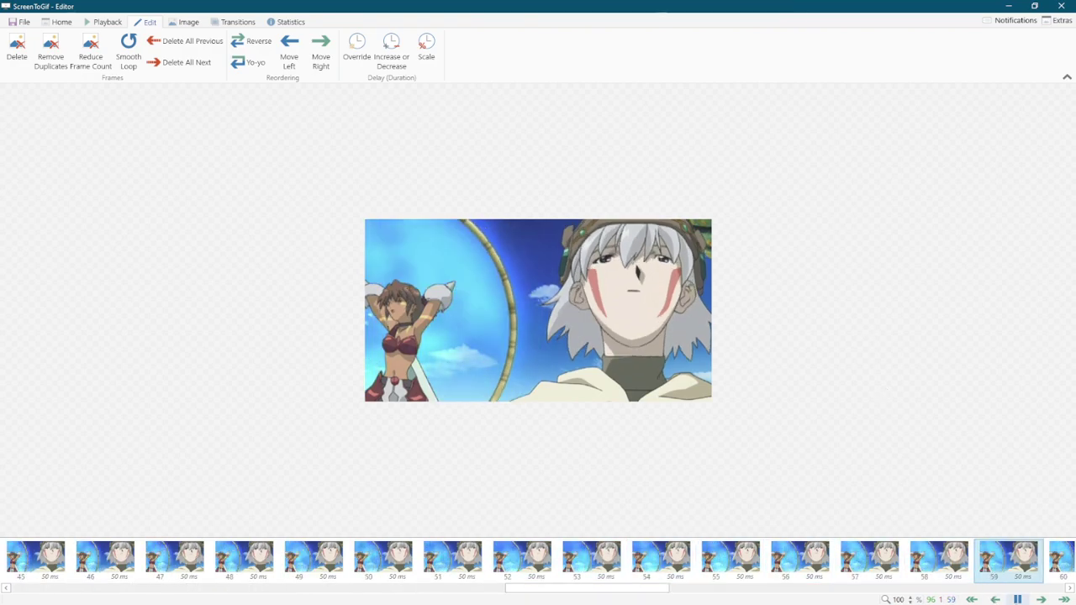
pyautogui.press('space')
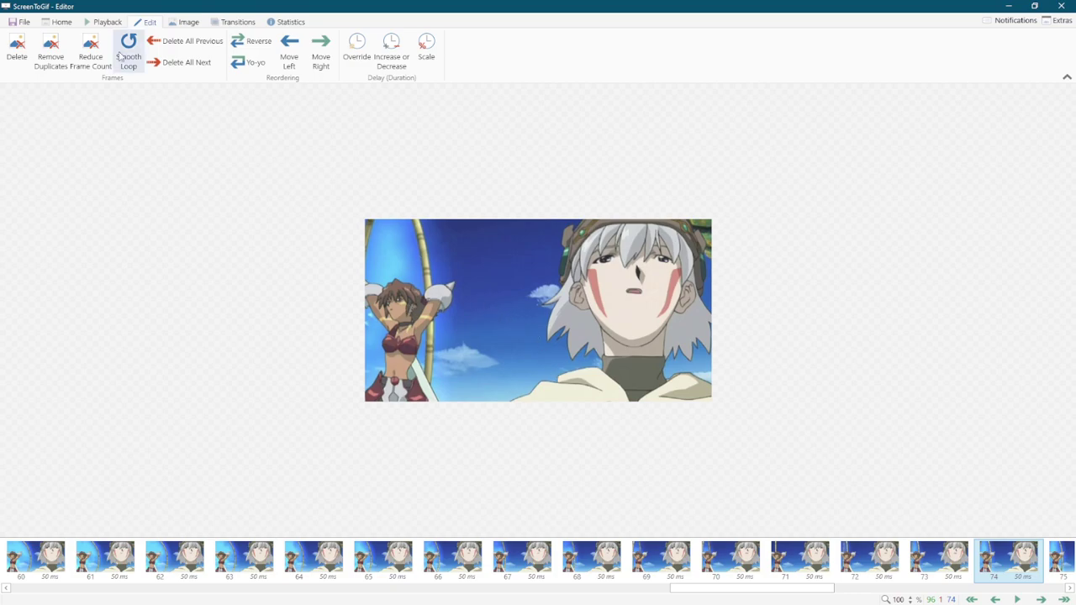
# Add a Free Text overlay to the clip from the Image tools
pyautogui.click(187, 26)
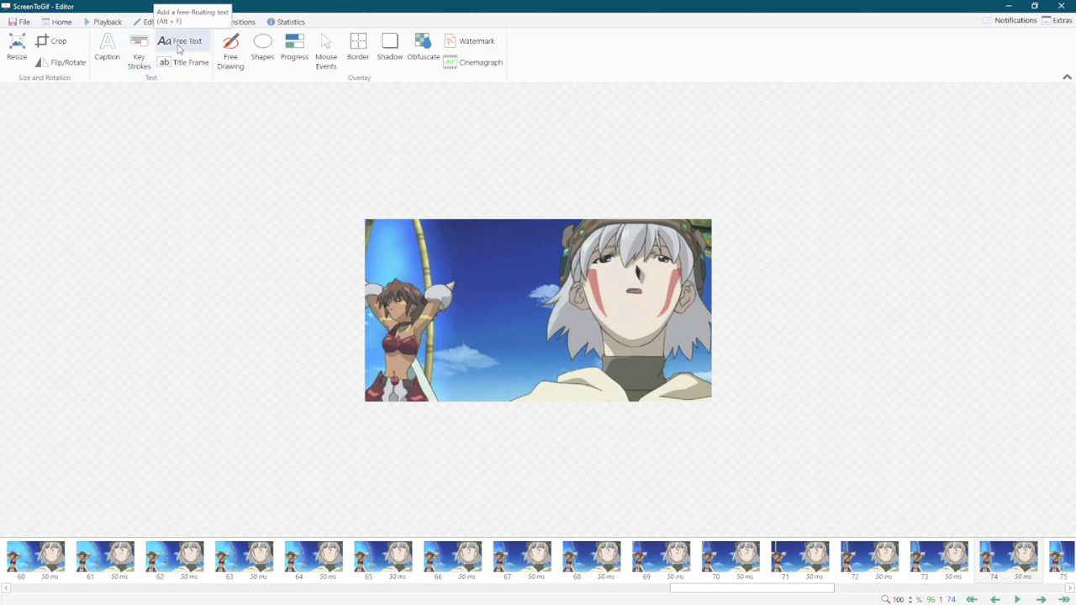
pyautogui.click(178, 49)
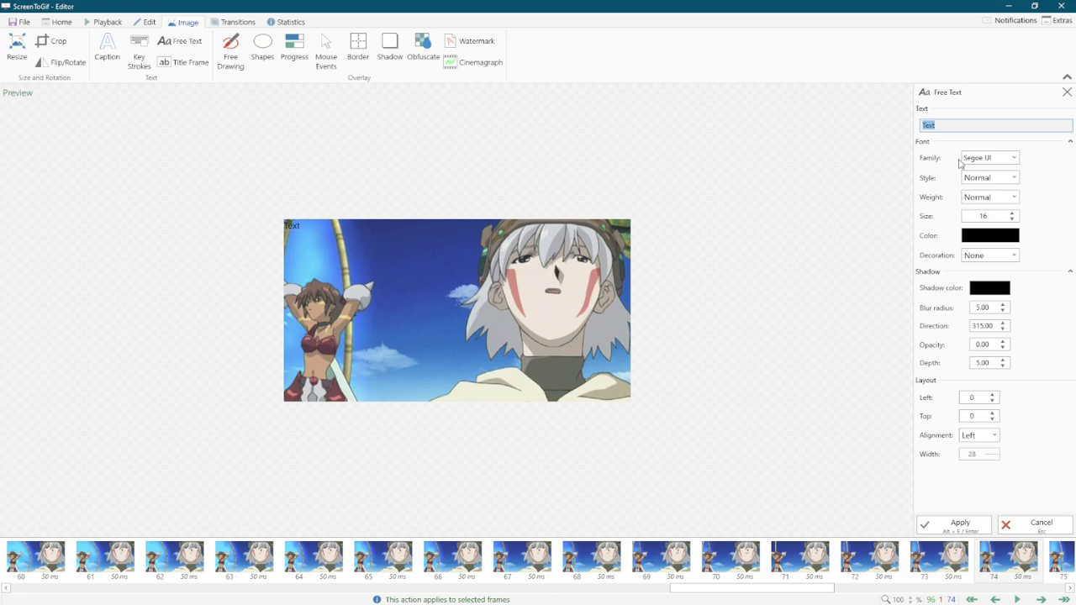
pyautogui.click(370, 308)
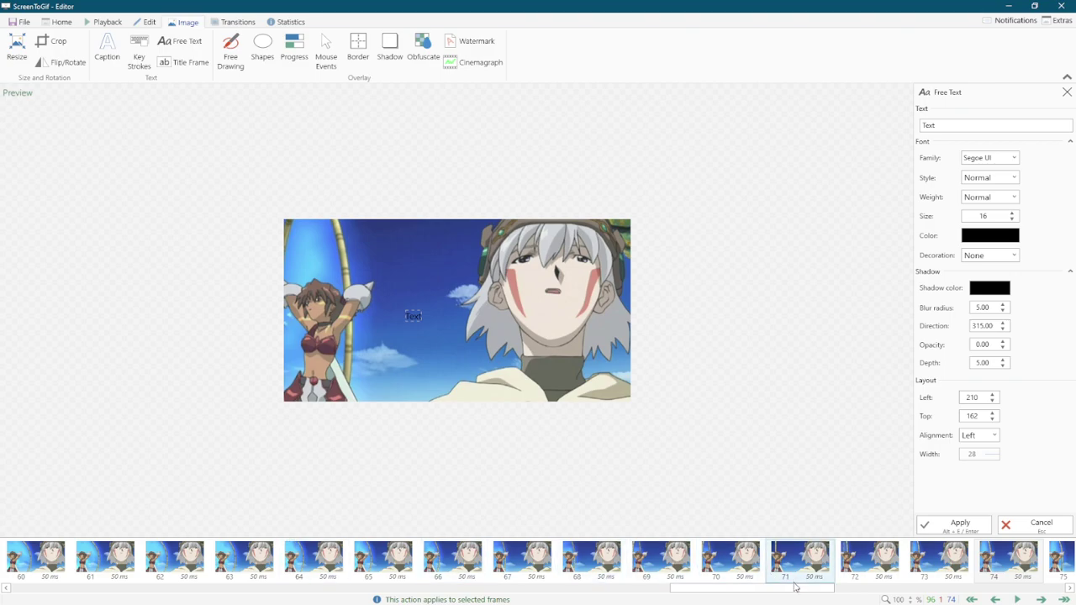
# Go back to frame 0 and select the overlay's text and its font size of 16
pyautogui.hscroll(2, 800, 587)
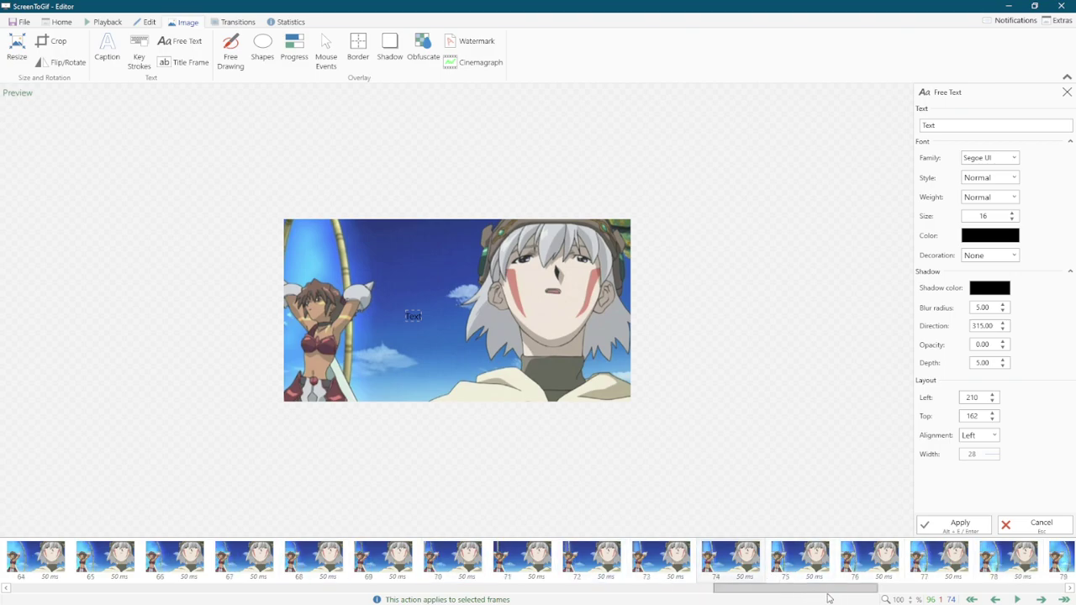
pyautogui.moveTo(755, 584); pyautogui.dragTo(245, 569)
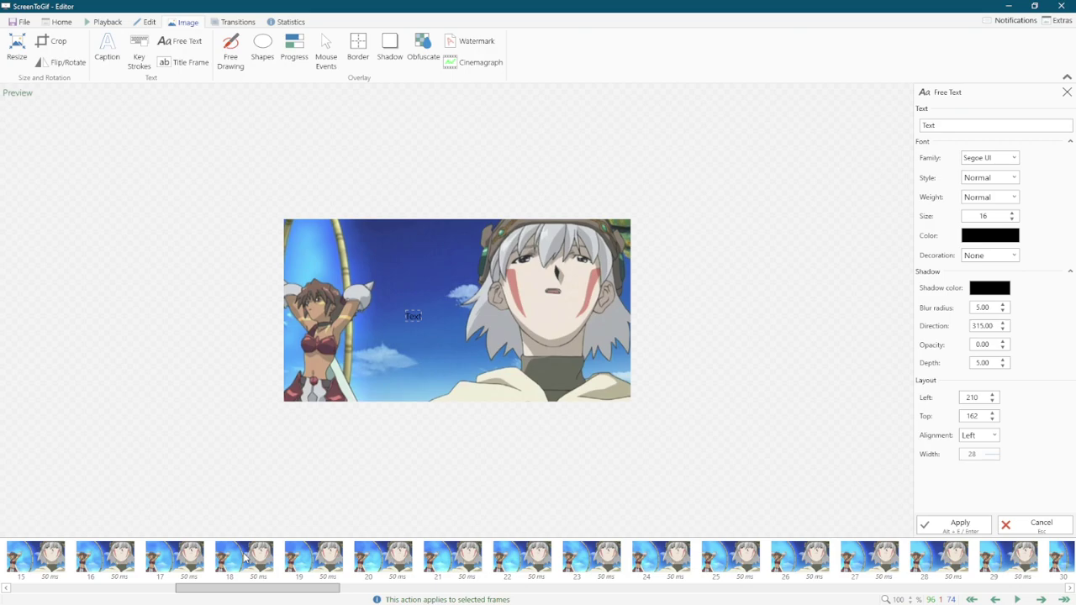
pyautogui.hscroll(-10, 245, 570)
pyautogui.click(29, 553)
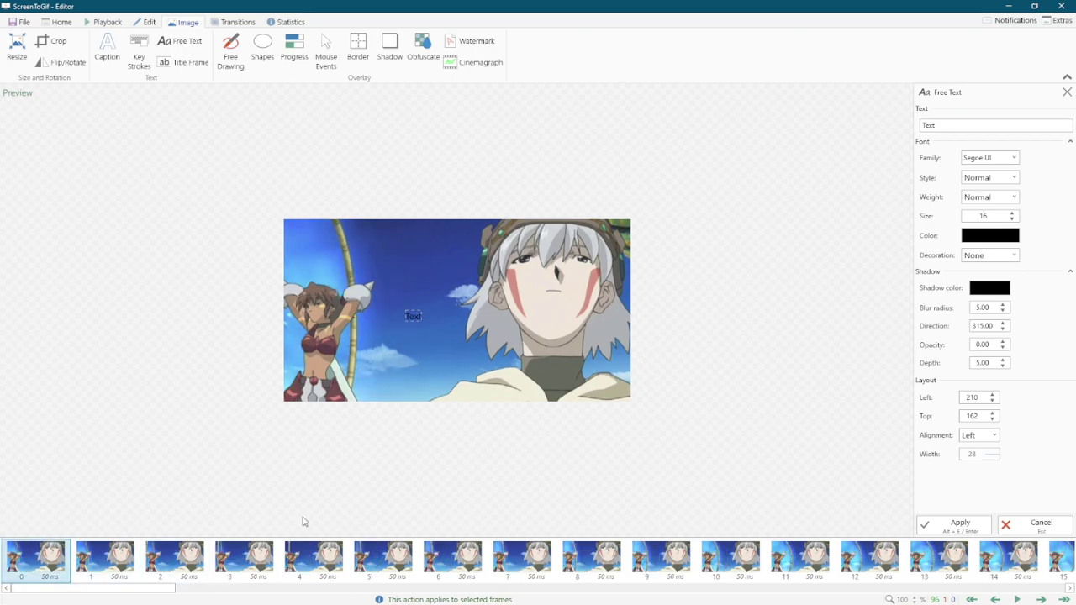
pyautogui.click(970, 124)
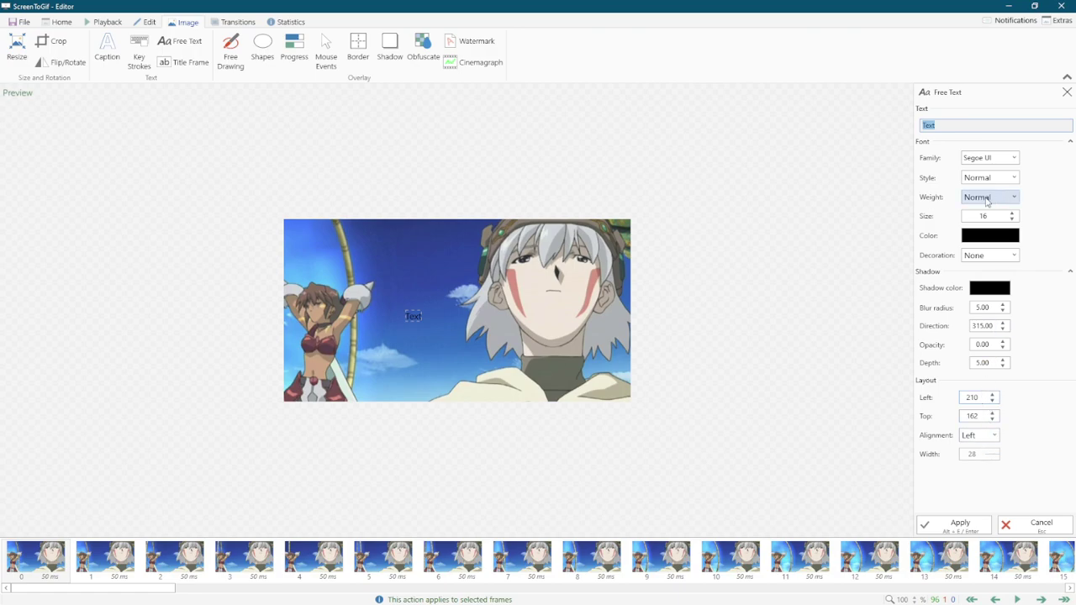
pyautogui.moveTo(995, 216); pyautogui.dragTo(960, 217)
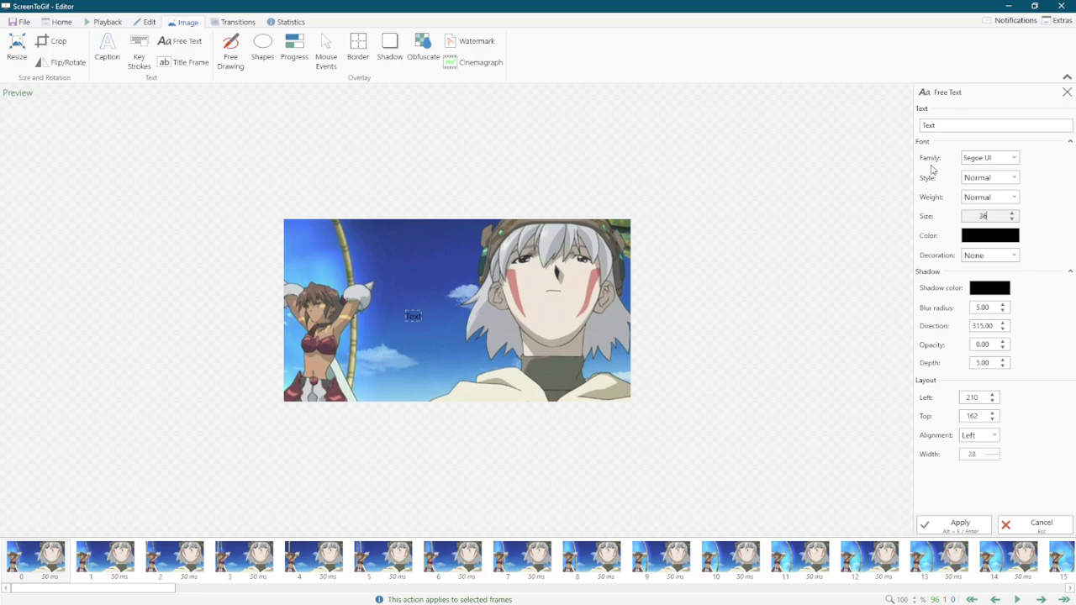
# Set the overlay font size to 36 and change its text to 'Bored AF'
pyautogui.write('36')
pyautogui.press('Tab')
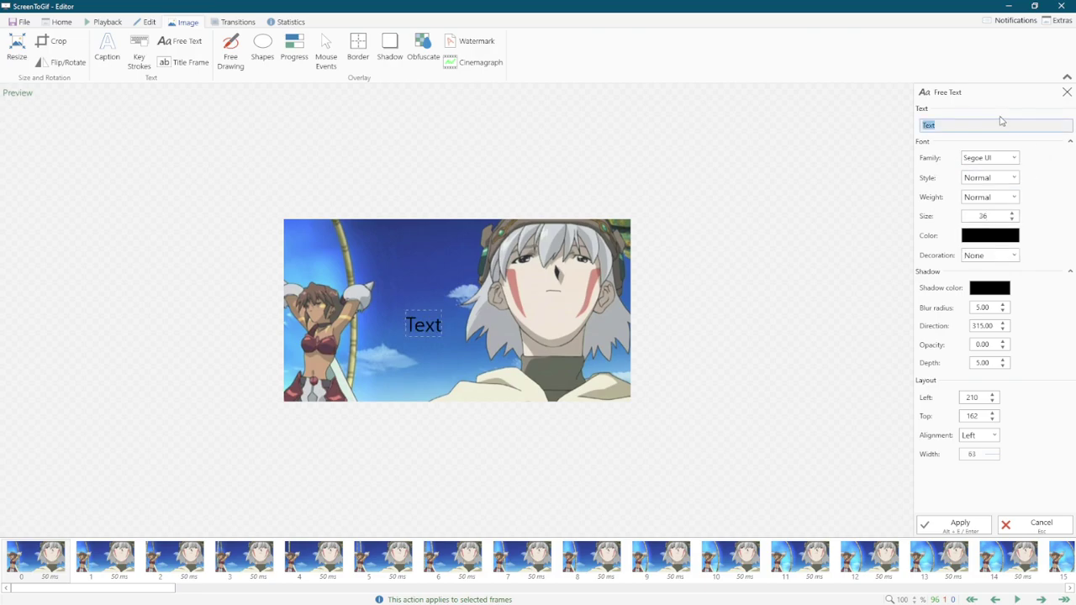
pyautogui.write('Bored A')
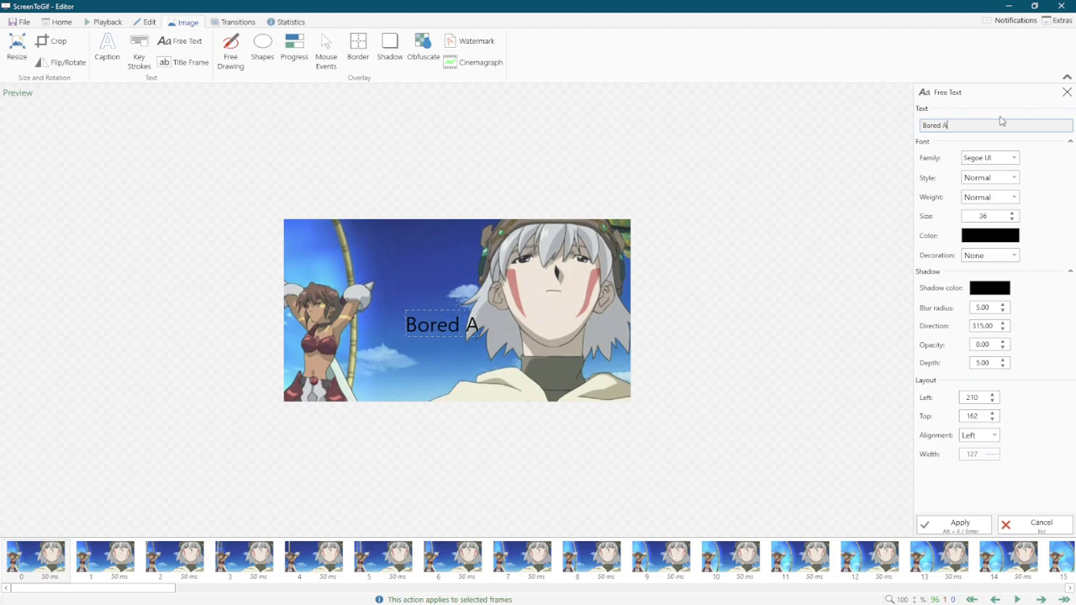
pyautogui.write('F')
# Play the clip to preview the caption, then return to the first frame
pyautogui.click(1017, 599)
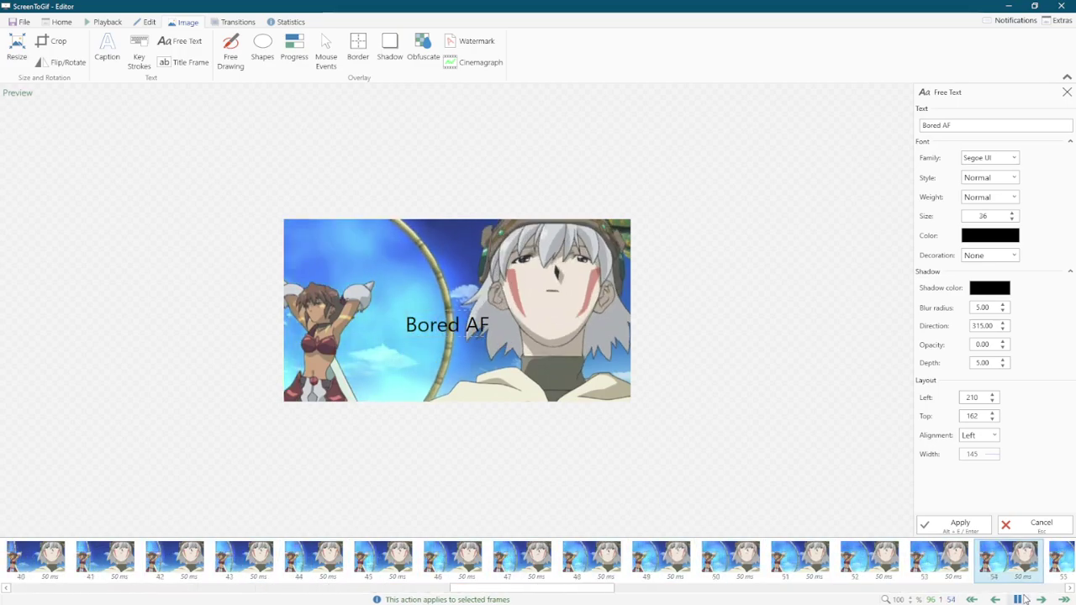
pyautogui.click(1022, 597)
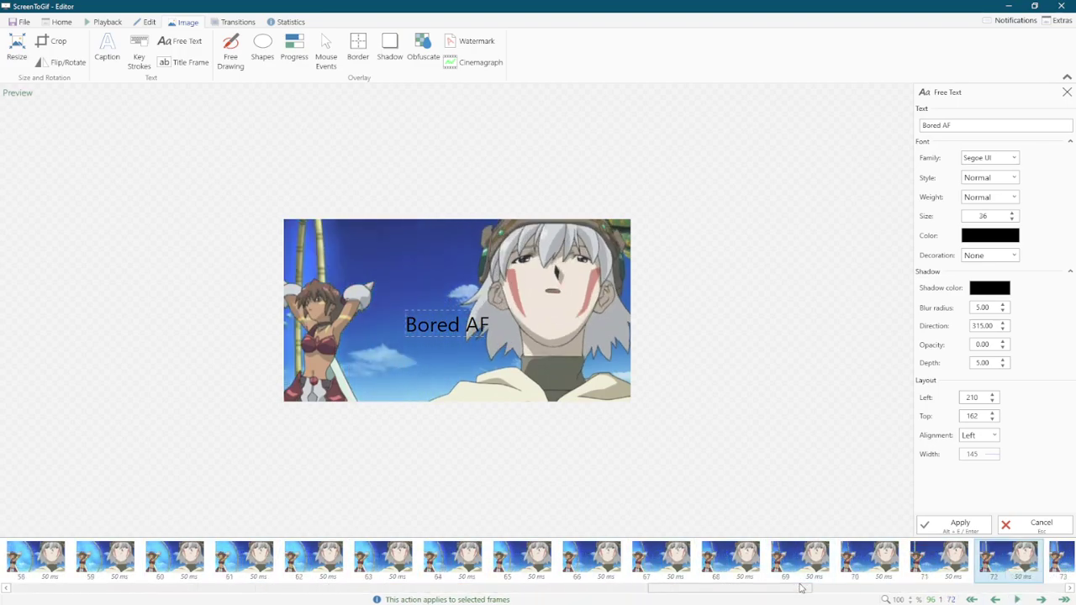
pyautogui.scroll(1, 630, 580)
pyautogui.moveTo(631, 587); pyautogui.dragTo(37, 587)
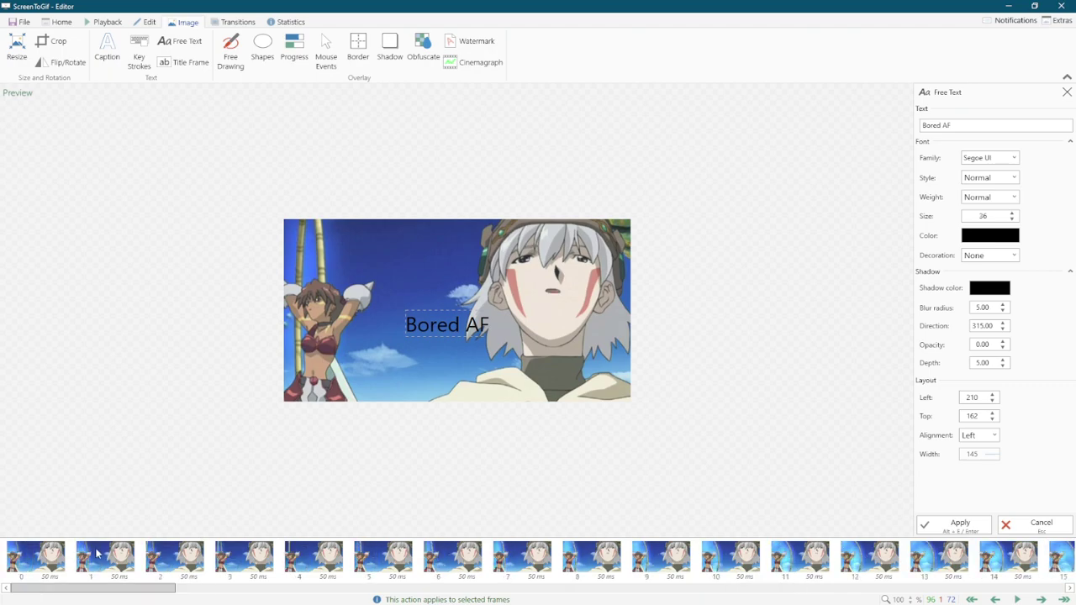
pyautogui.click(35, 556)
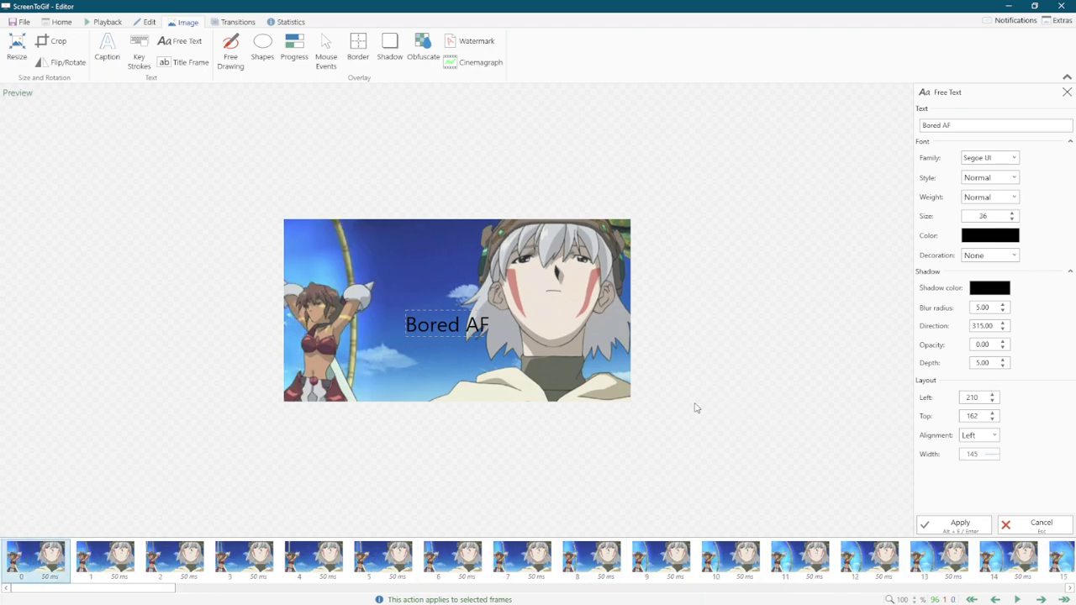
# Leave text decoration as None and burn the Bored AF caption onto the frame
pyautogui.click(990, 254)
pyautogui.click(979, 265)
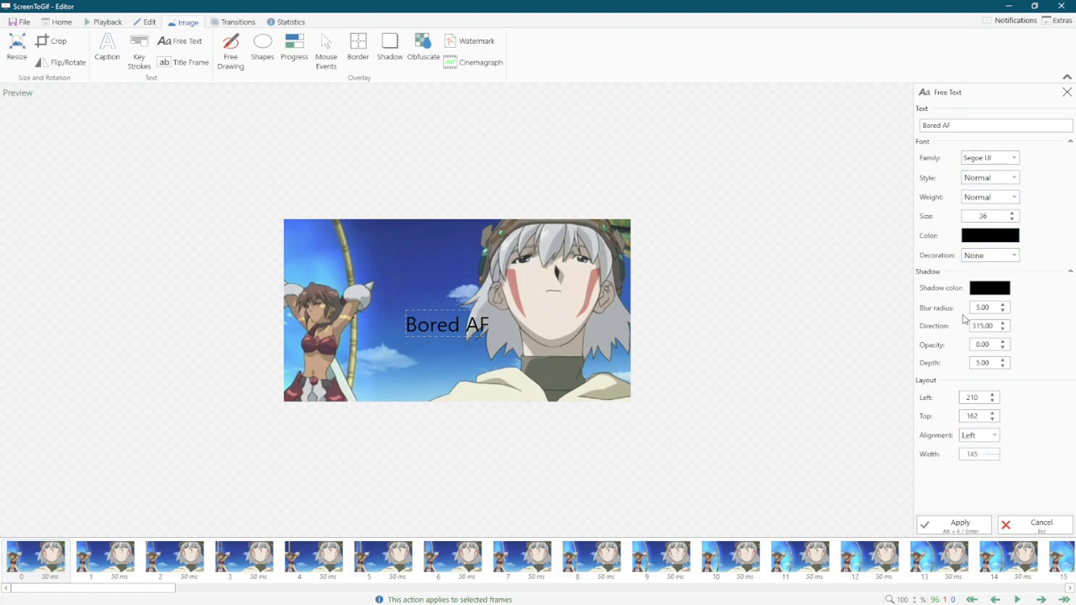
pyautogui.click(960, 524)
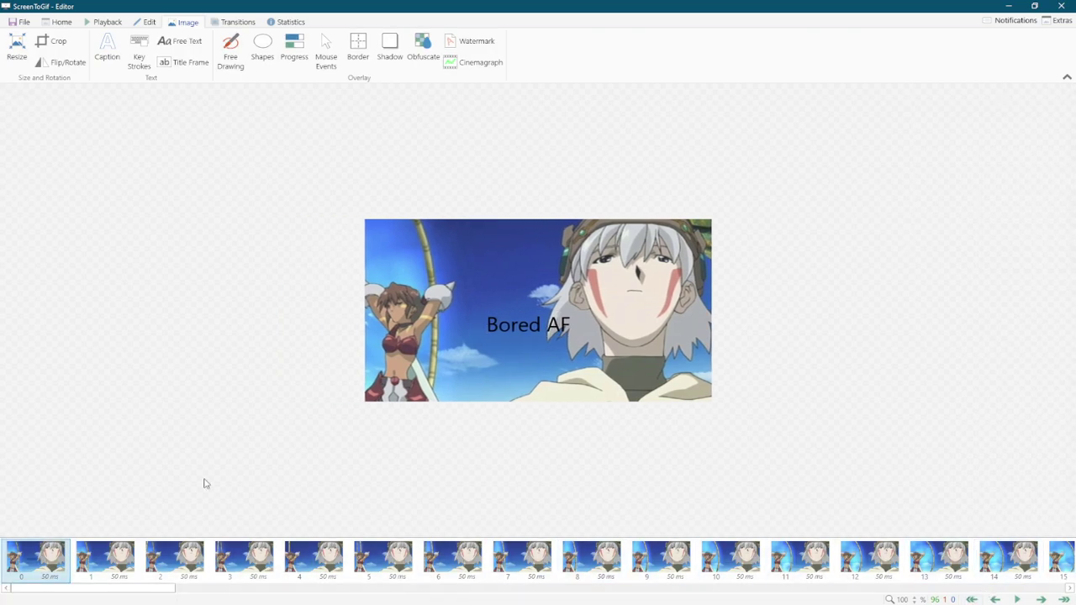
# Inspect frames 0 and 1 and play the clip to see the single-frame caption
pyautogui.click(96, 552)
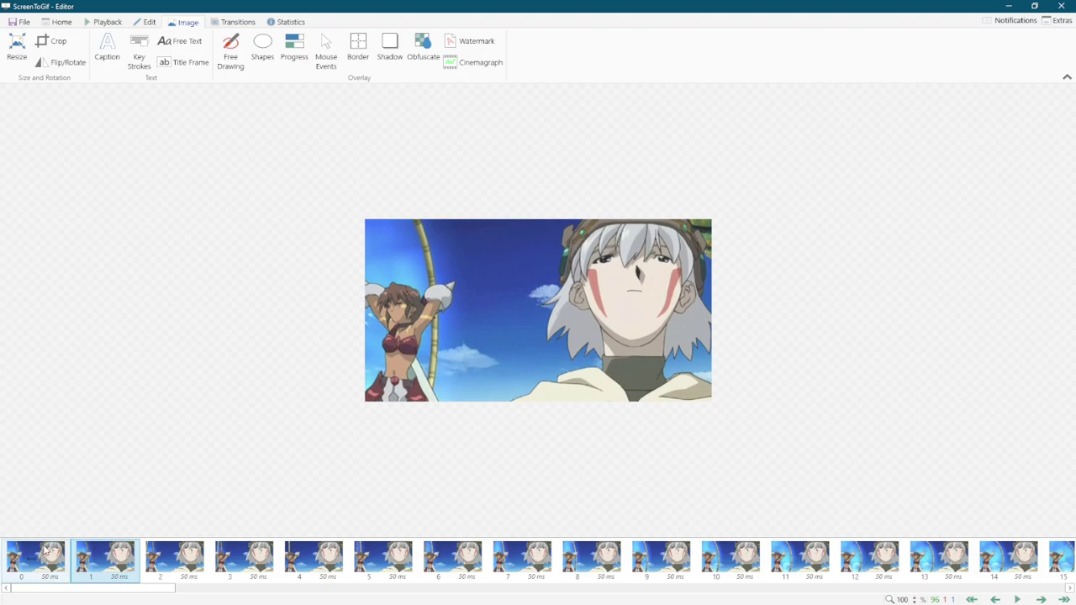
pyautogui.click(48, 550)
pyautogui.click(1014, 598)
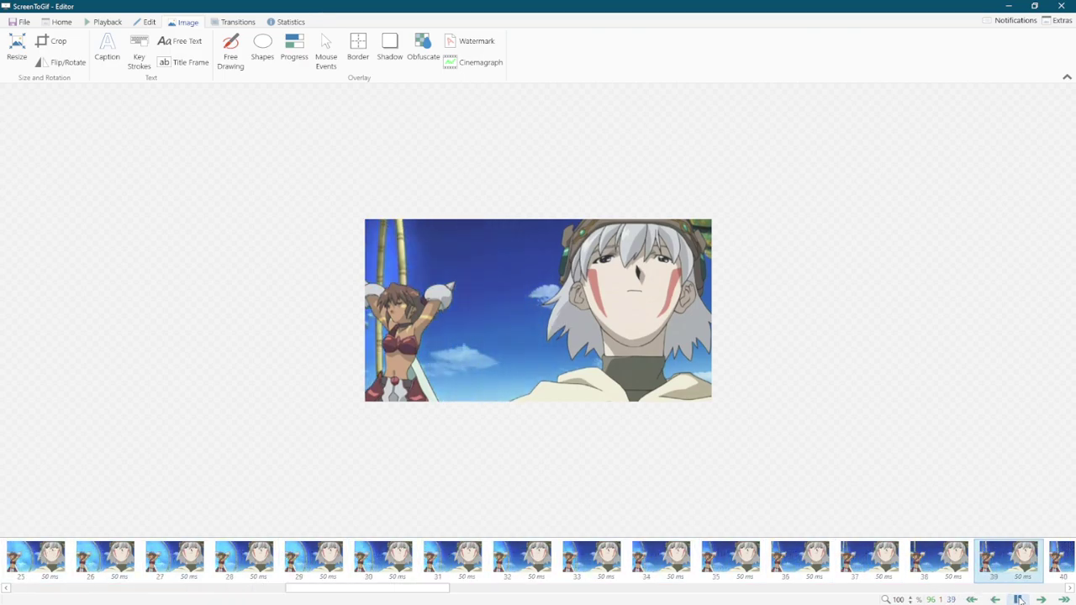
pyautogui.click(1017, 598)
pyautogui.click(359, 588)
pyautogui.moveTo(359, 589); pyautogui.dragTo(50, 588)
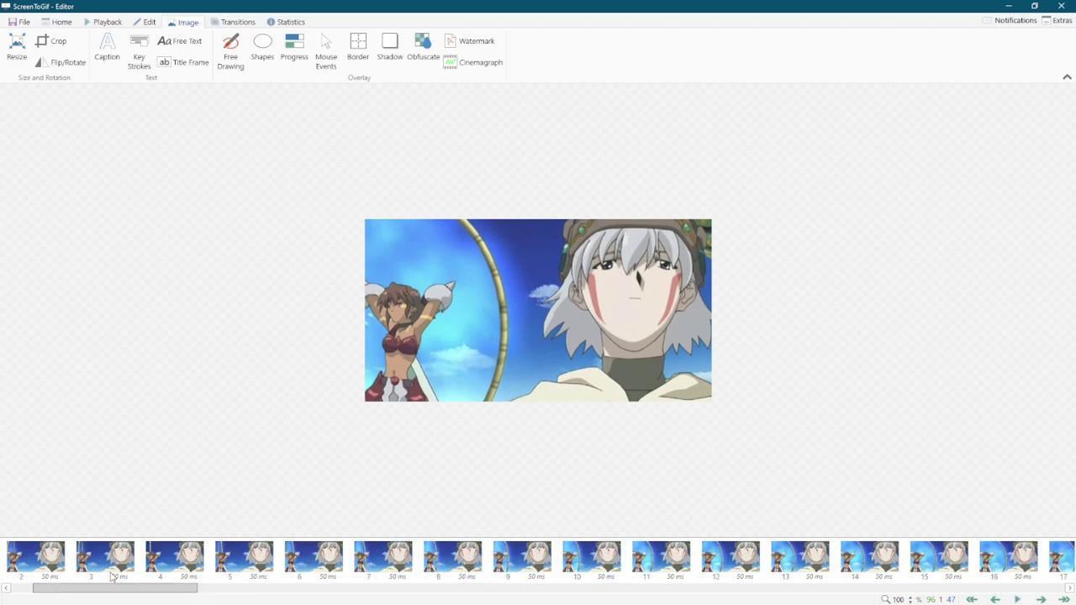
pyautogui.click(47, 573)
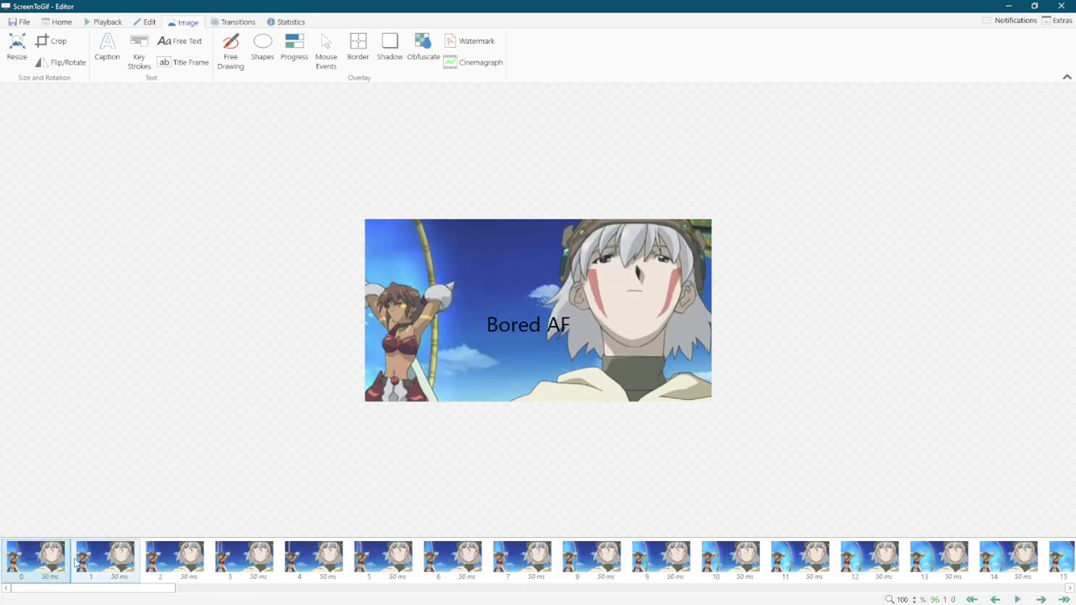
# Undo the caption, reapply Bored AF to frames 0–15, and play back to verify
pyautogui.hotkey('ctrl', 'z')
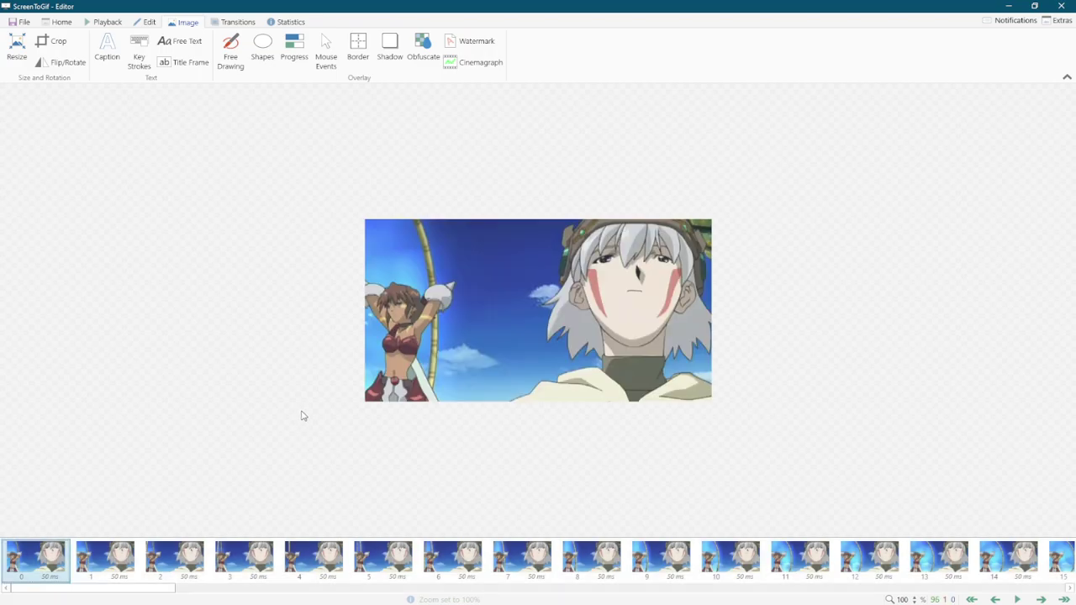
pyautogui.keyDown('shift'); pyautogui.click(1061, 559); pyautogui.keyUp('shift')
pyautogui.click(182, 41)
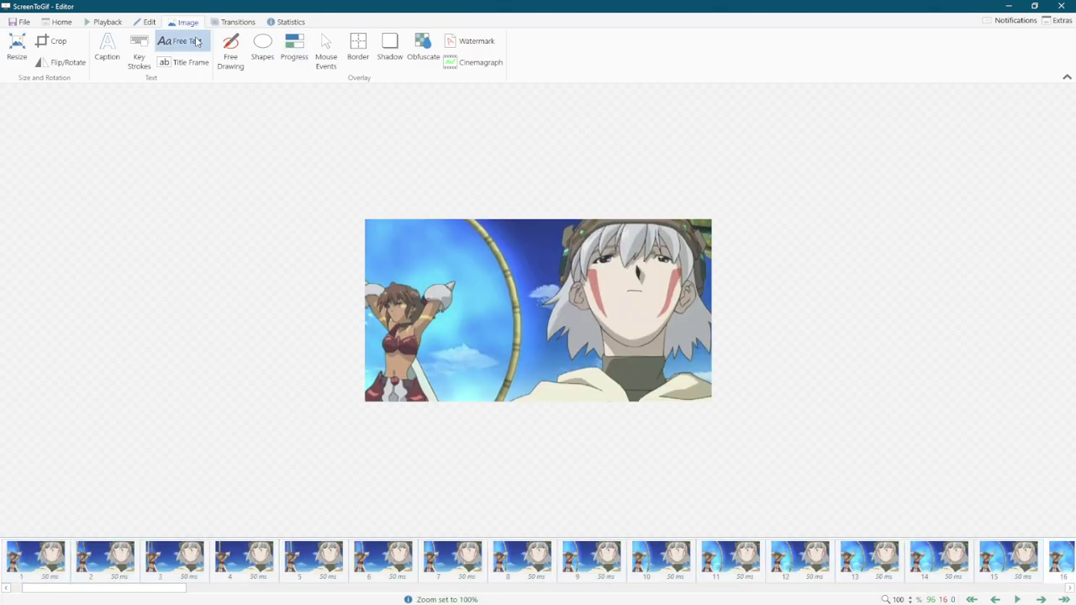
pyautogui.click(940, 530)
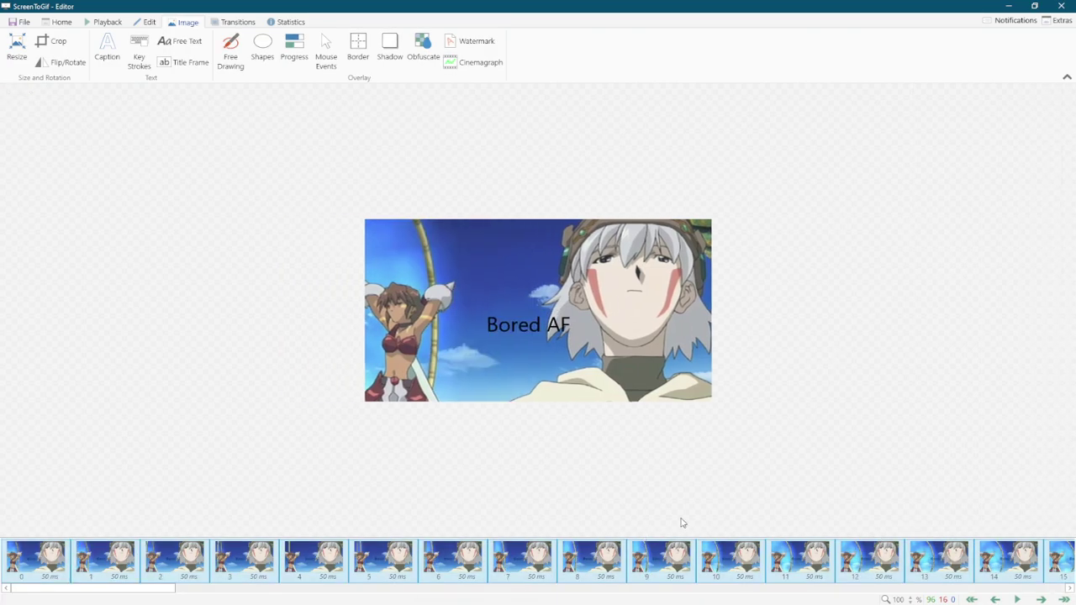
pyautogui.click(1017, 600)
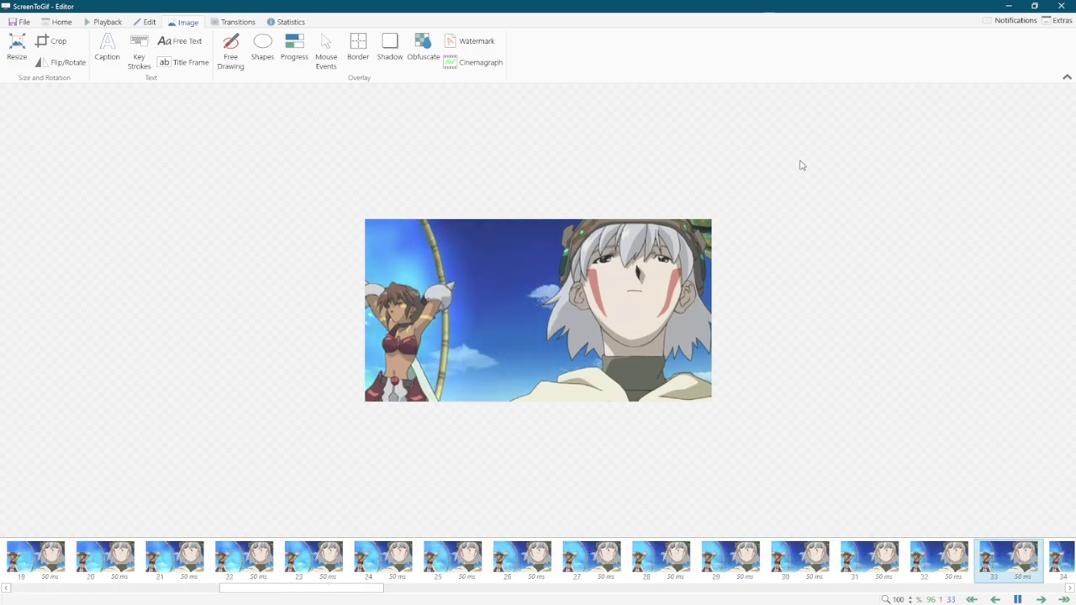
pyautogui.click(1017, 600)
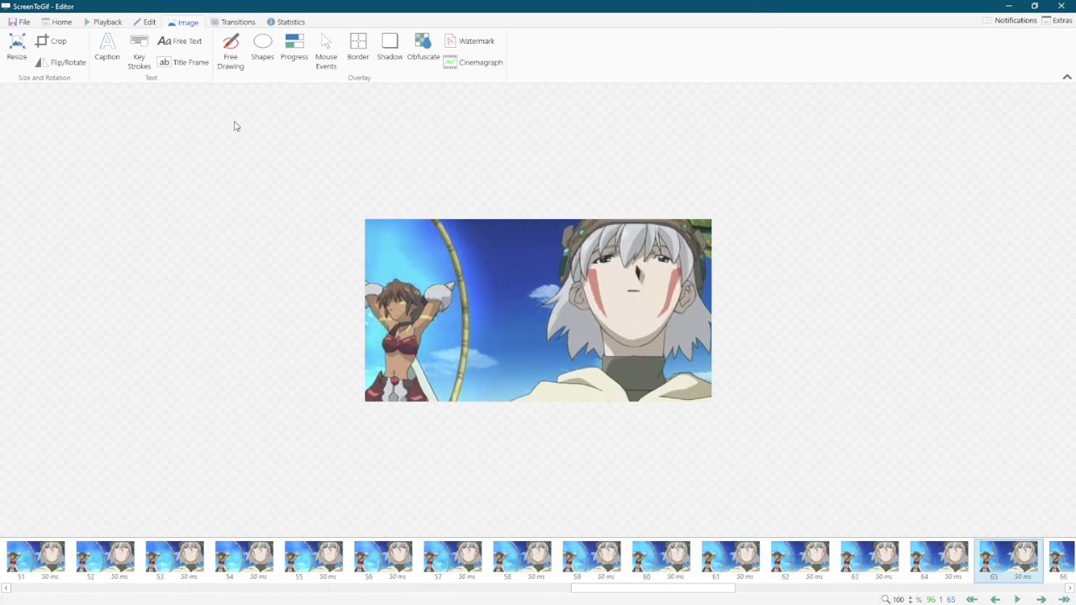
# Open the Save as panel, keeping Gif as the format and the Default (.gif) preset
pyautogui.click(14, 25)
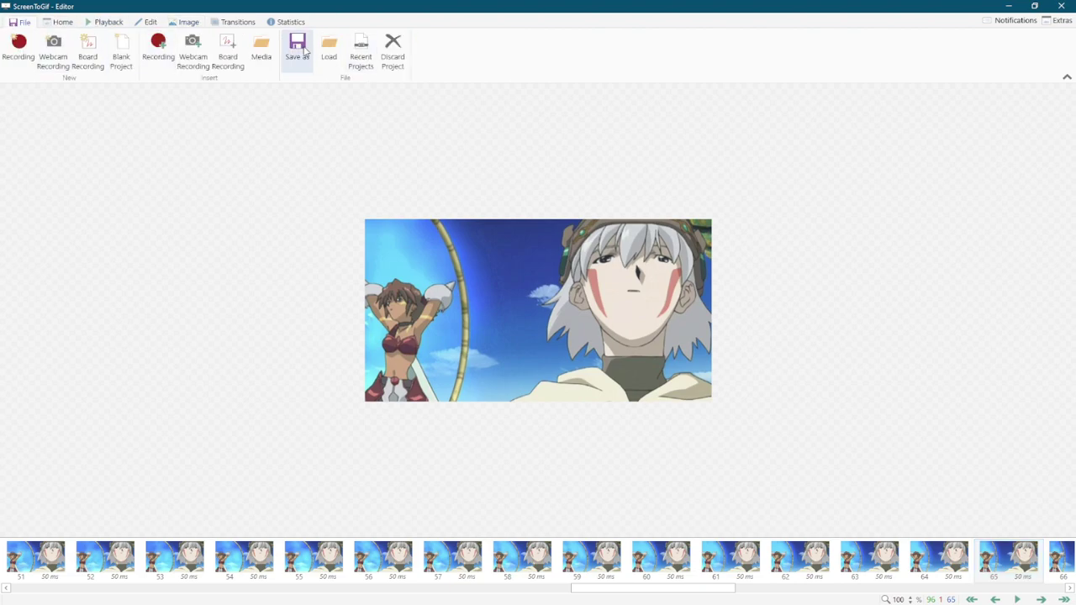
pyautogui.click(304, 50)
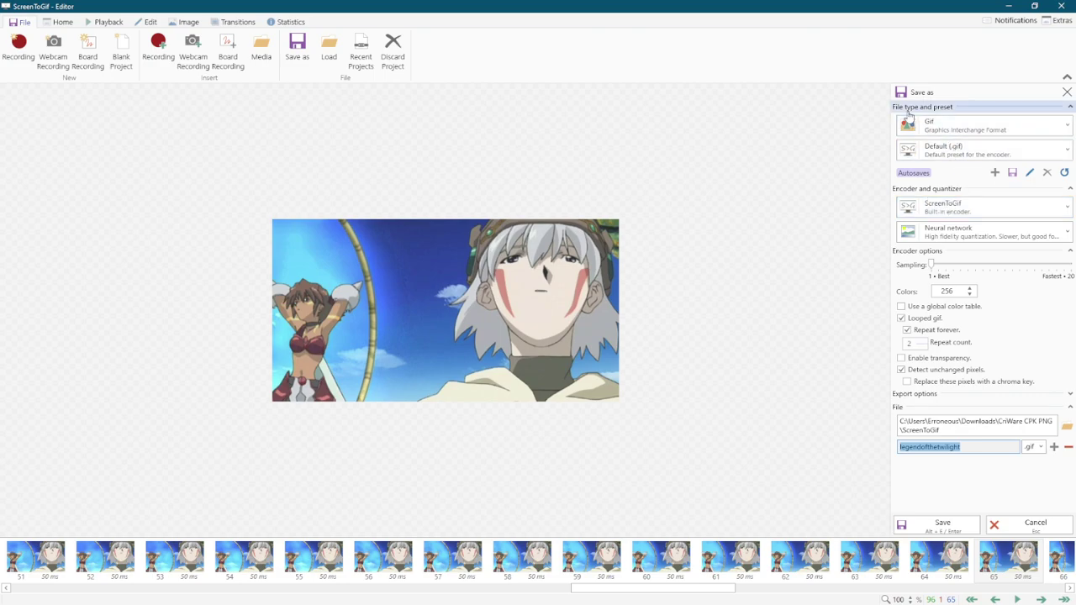
pyautogui.click(949, 134)
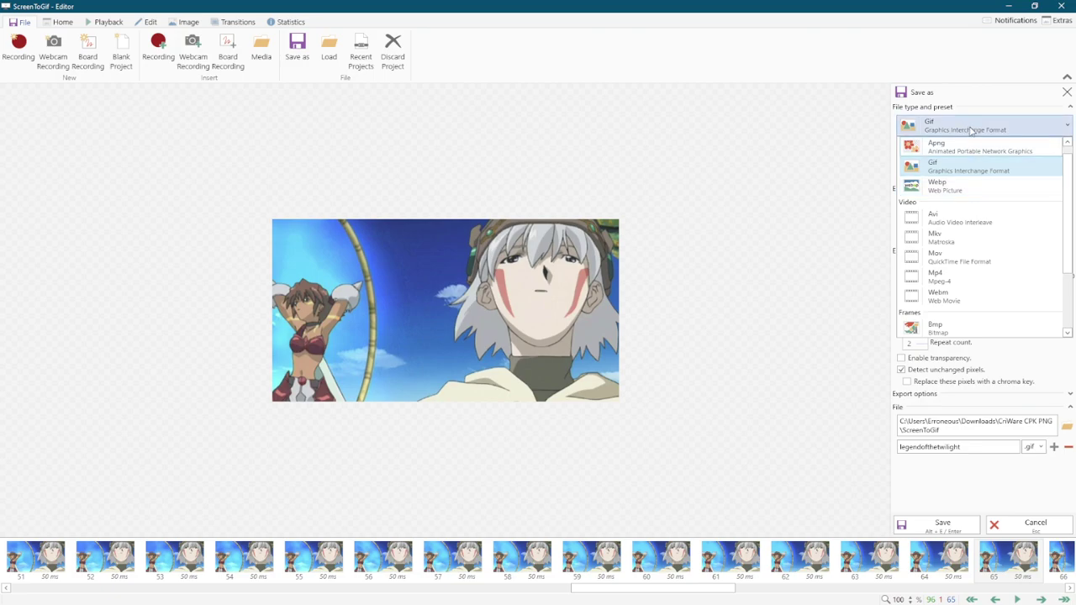
pyautogui.click(971, 129)
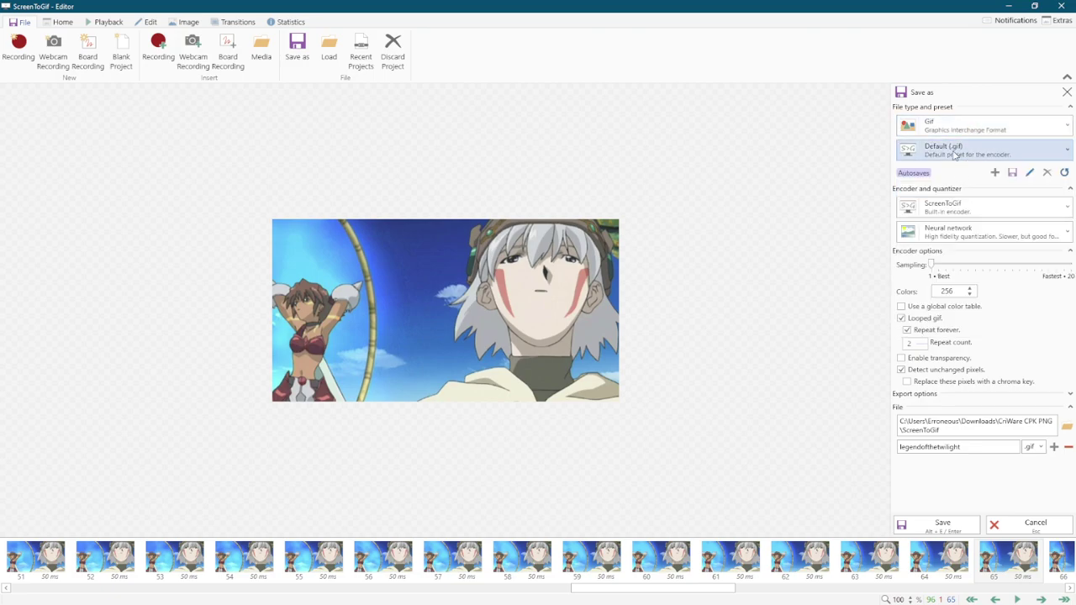
pyautogui.click(955, 156)
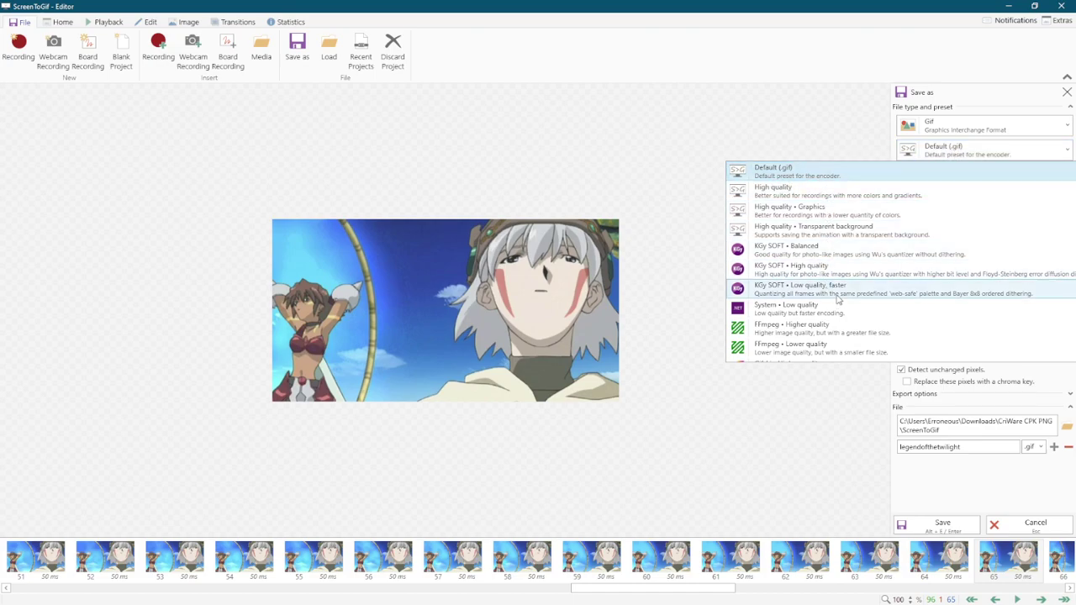
pyautogui.scroll(-1, 847, 294)
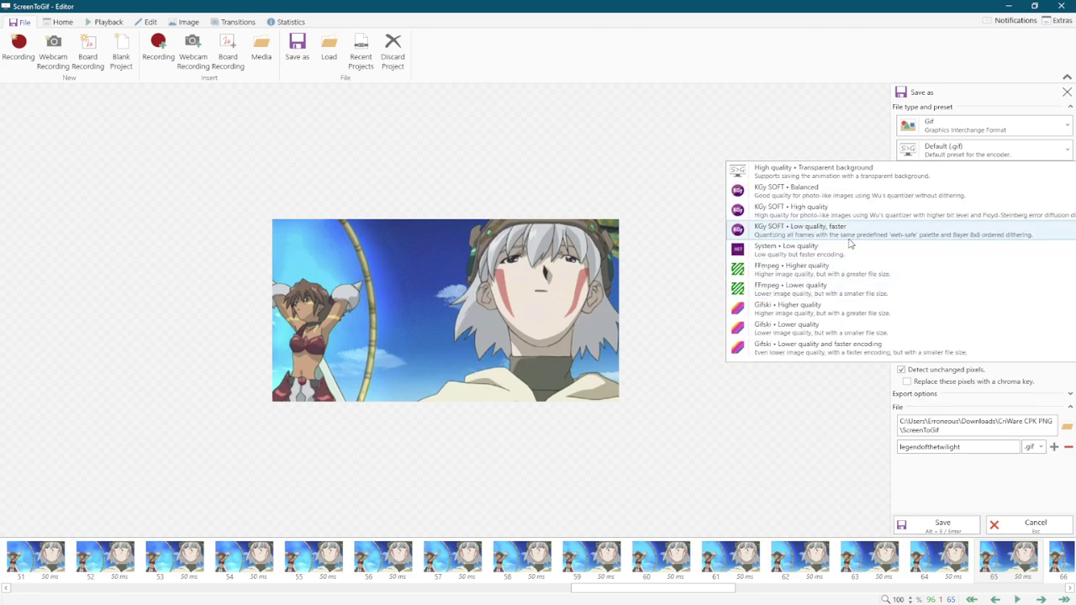
pyautogui.scroll(1, 873, 345)
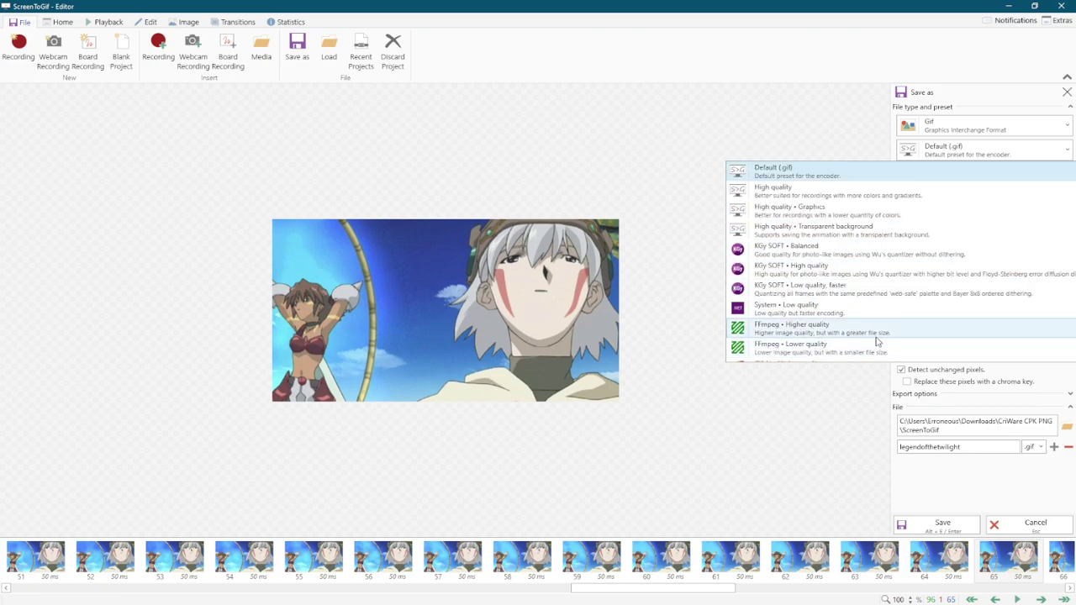
pyautogui.click(829, 123)
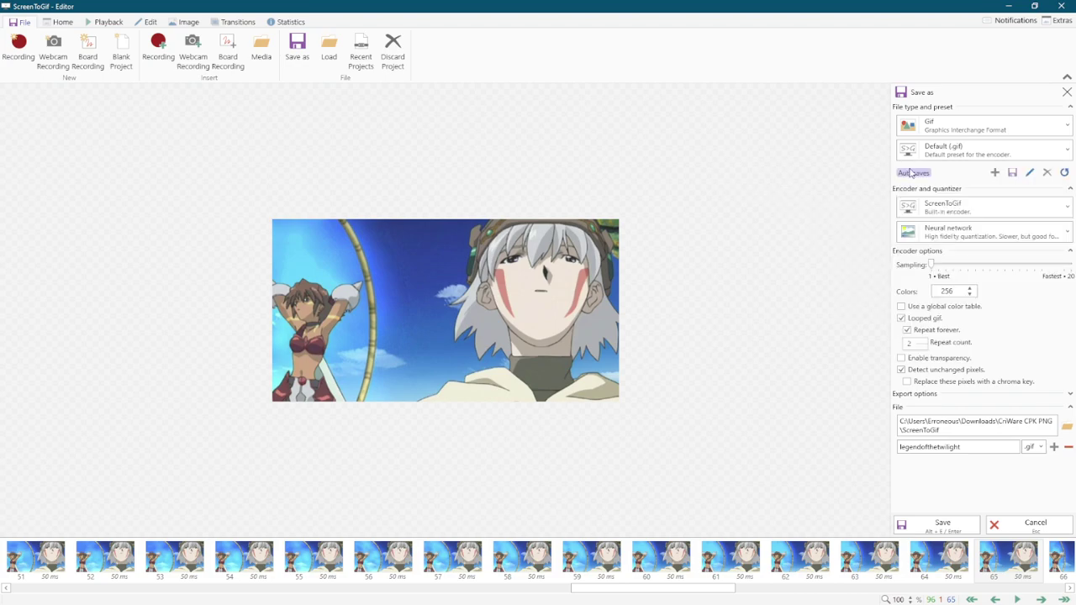
# Keep the ScreenToGif encoder and the Neural network quantizer
pyautogui.click(947, 211)
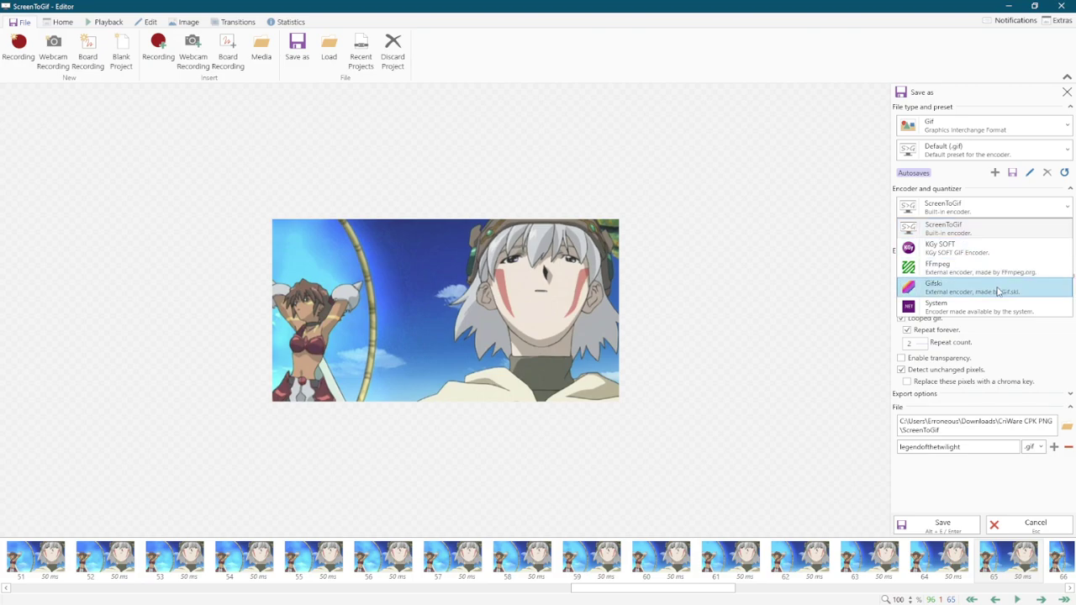
pyautogui.click(966, 230)
pyautogui.click(967, 233)
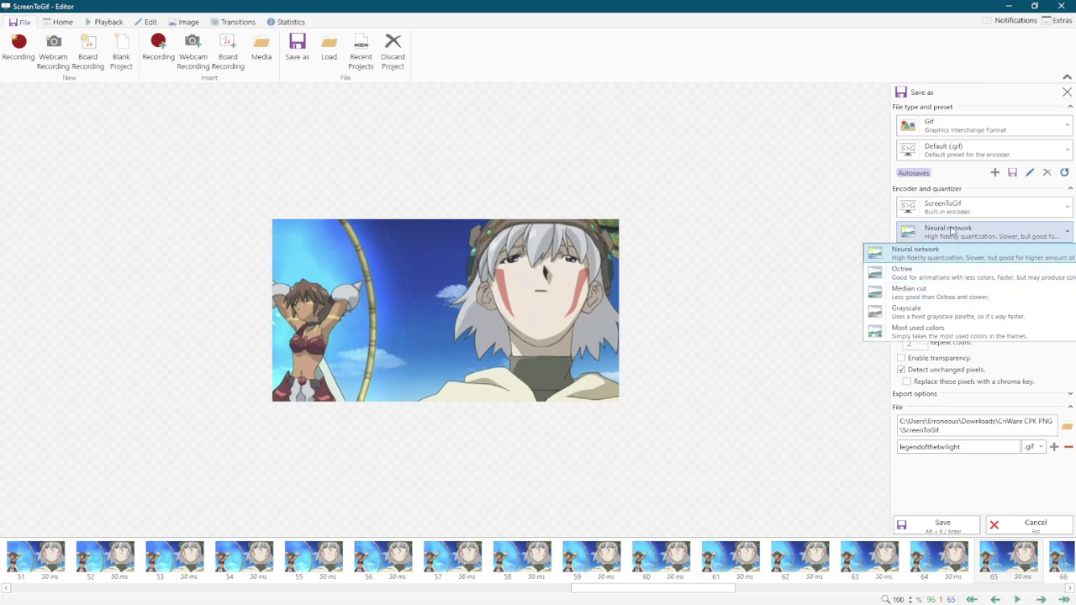
pyautogui.click(956, 255)
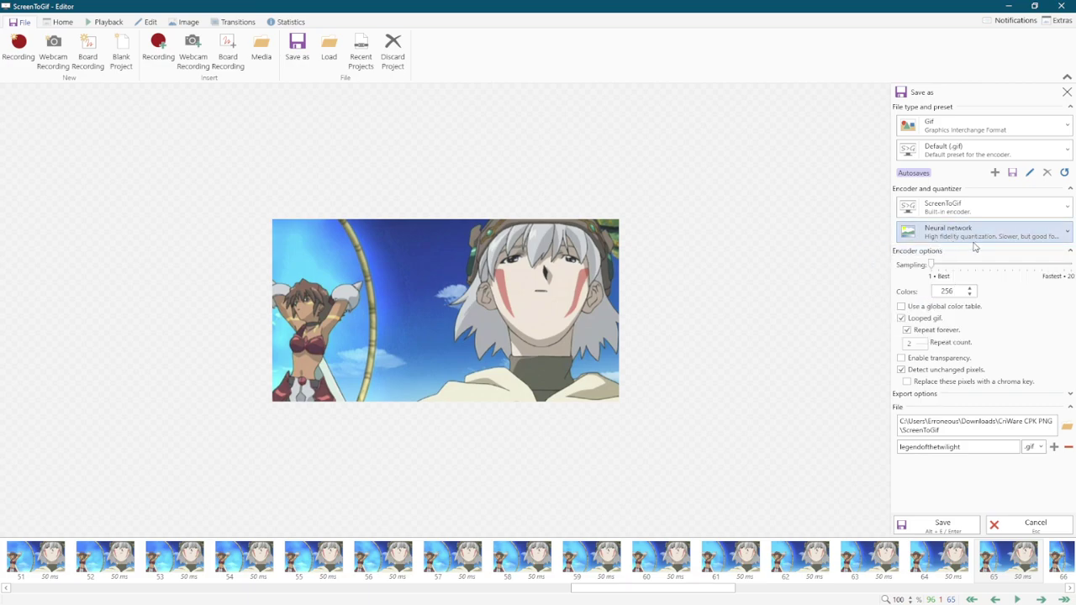
pyautogui.click(977, 245)
pyautogui.click(993, 242)
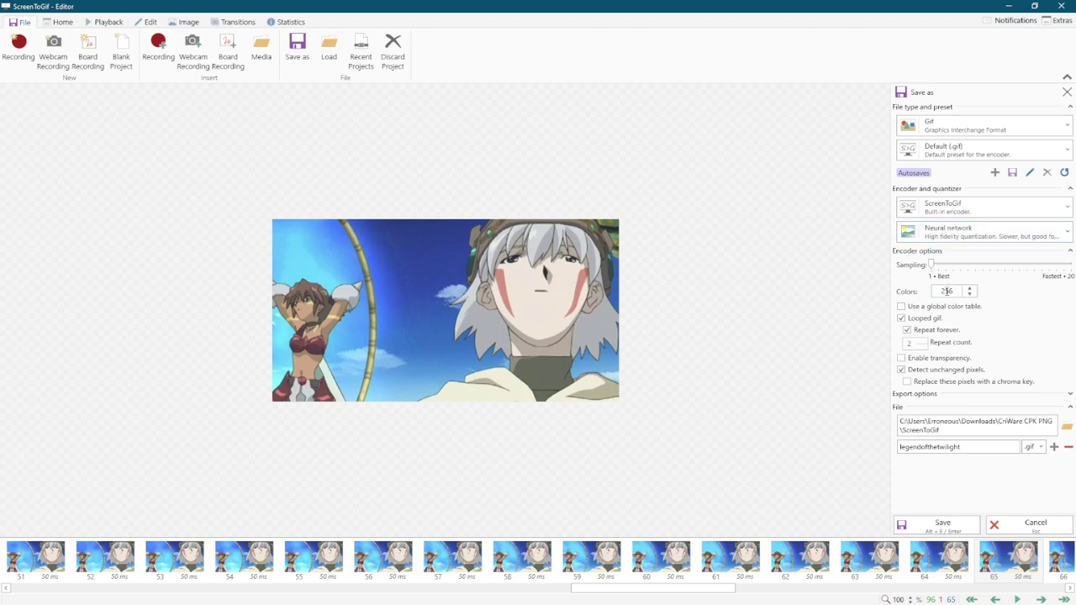
# Keep Looped gif enabled and type boredaftsukasa as the file name
pyautogui.click(922, 320)
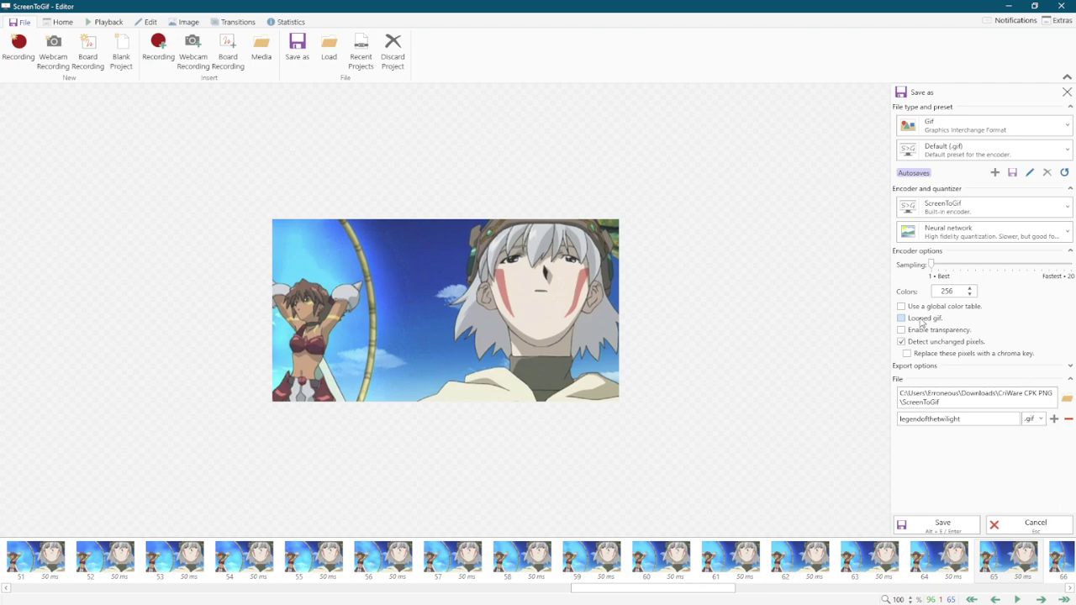
pyautogui.click(920, 320)
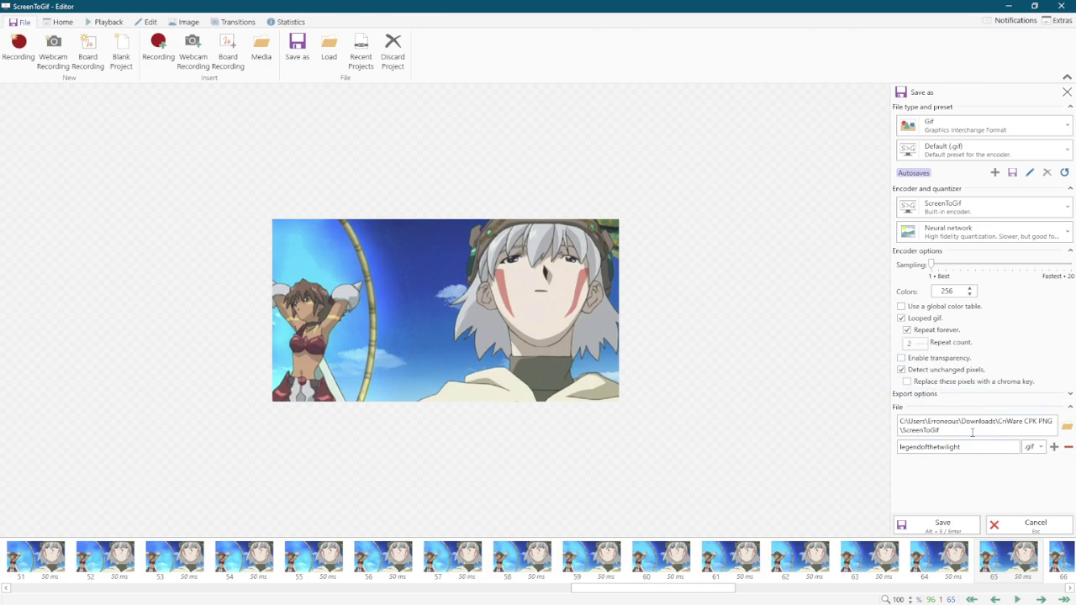
pyautogui.click(967, 429)
pyautogui.click(960, 448)
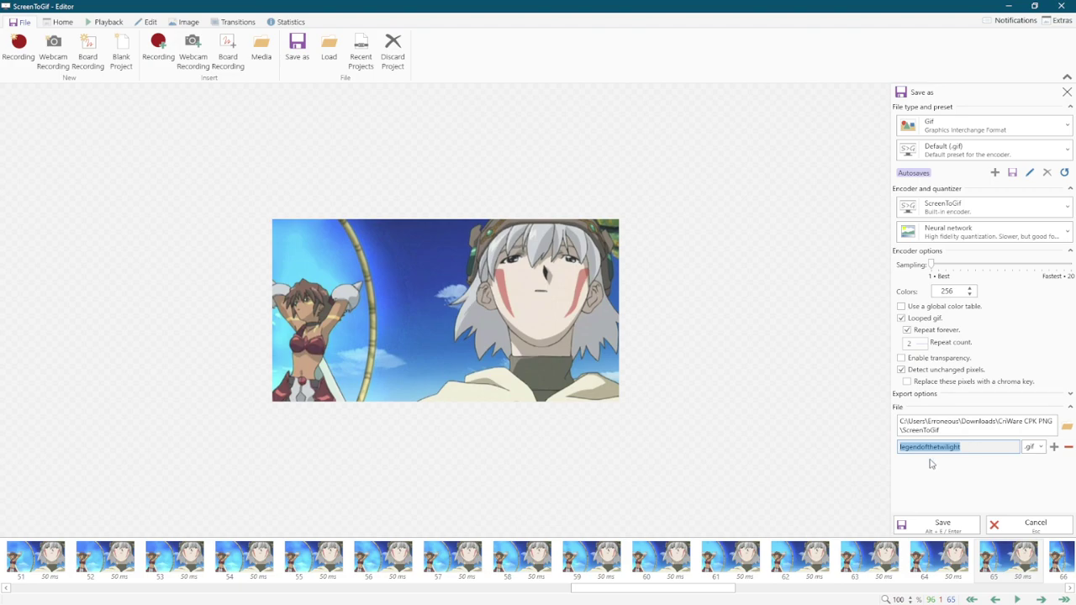
pyautogui.write('boredaftsuak')
pyautogui.press('BackSpace')
pyautogui.press('BackSpace')
# Save the GIF so it encodes in the background
pyautogui.click(942, 523)
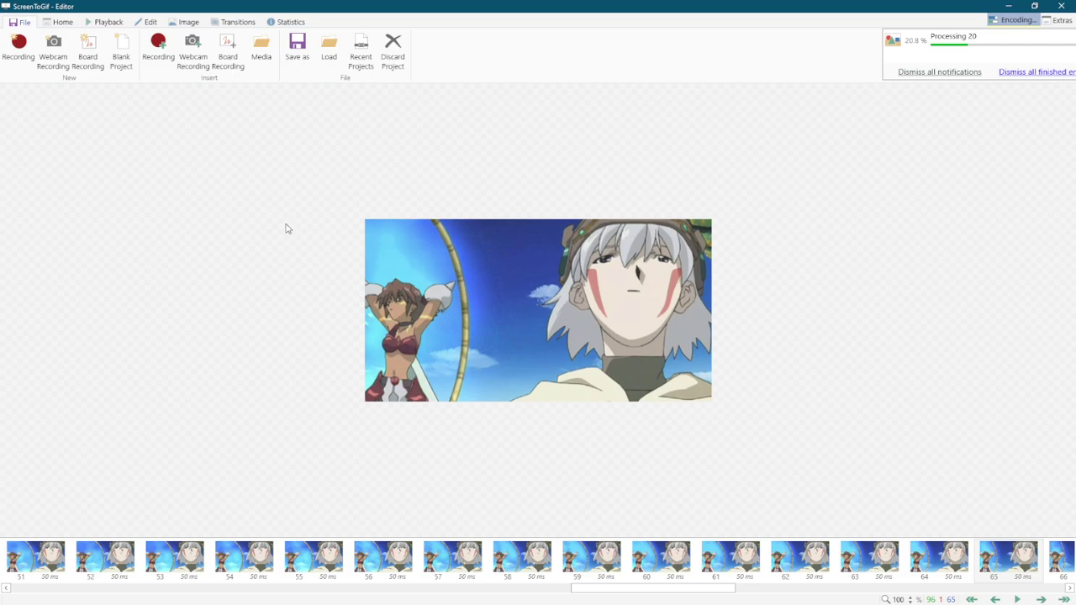
# Minimize ScreenToGif and play Movie 12 from the Movie Mode list in PCSX2
pyautogui.click(1008, 10)
pyautogui.click(634, 148)
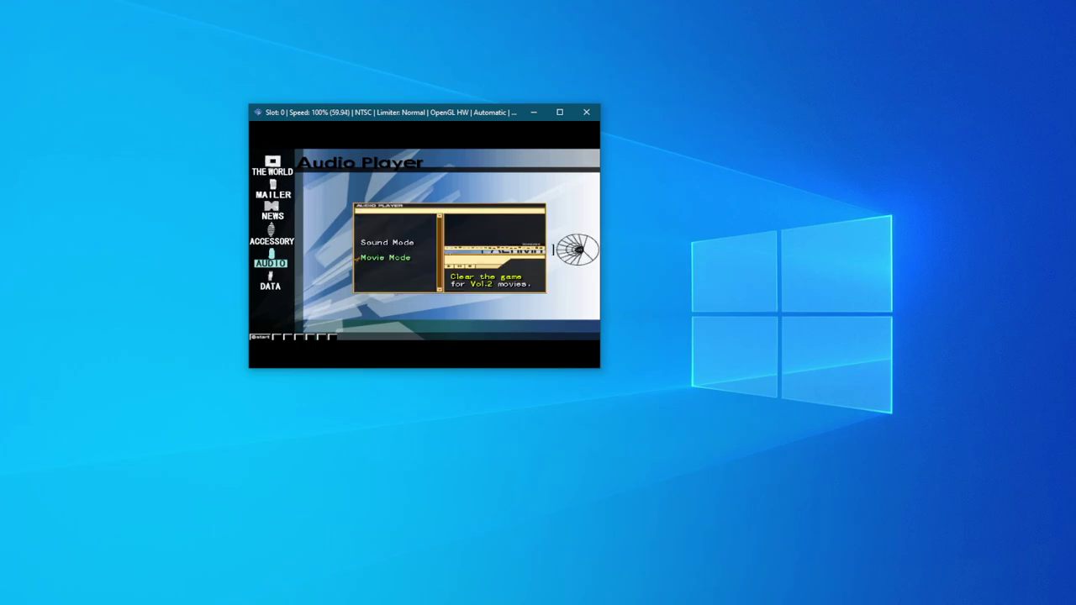
pyautogui.press('Return')
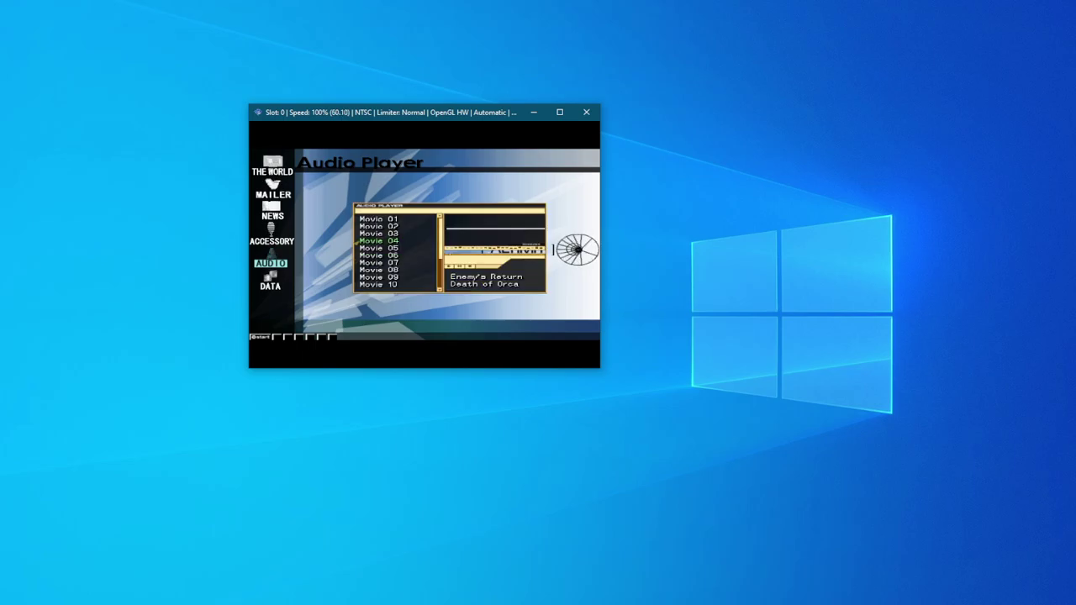
pyautogui.press('Down')
pyautogui.press('Down')
pyautogui.press('Down')
pyautogui.press('Down')
pyautogui.press('Down')
pyautogui.press('Down')
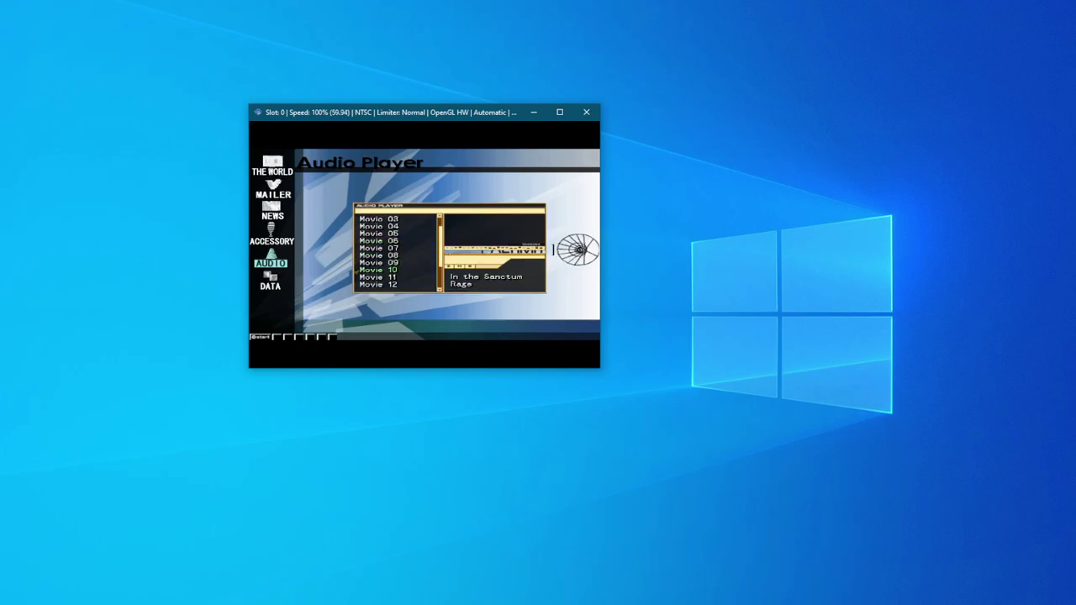
pyautogui.press('Down')
pyautogui.press('Down')
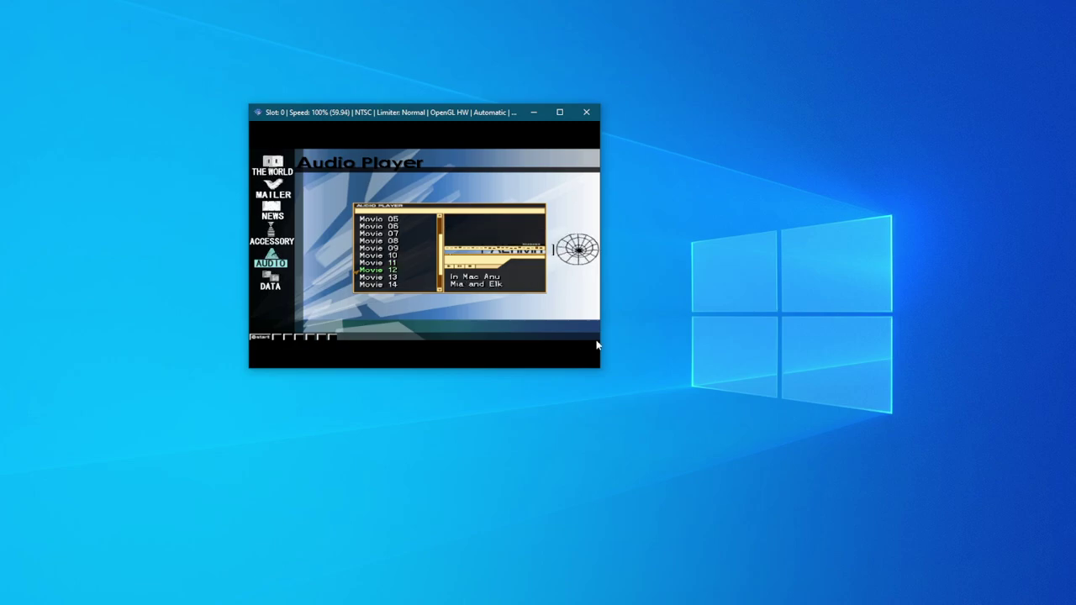
pyautogui.press('z')
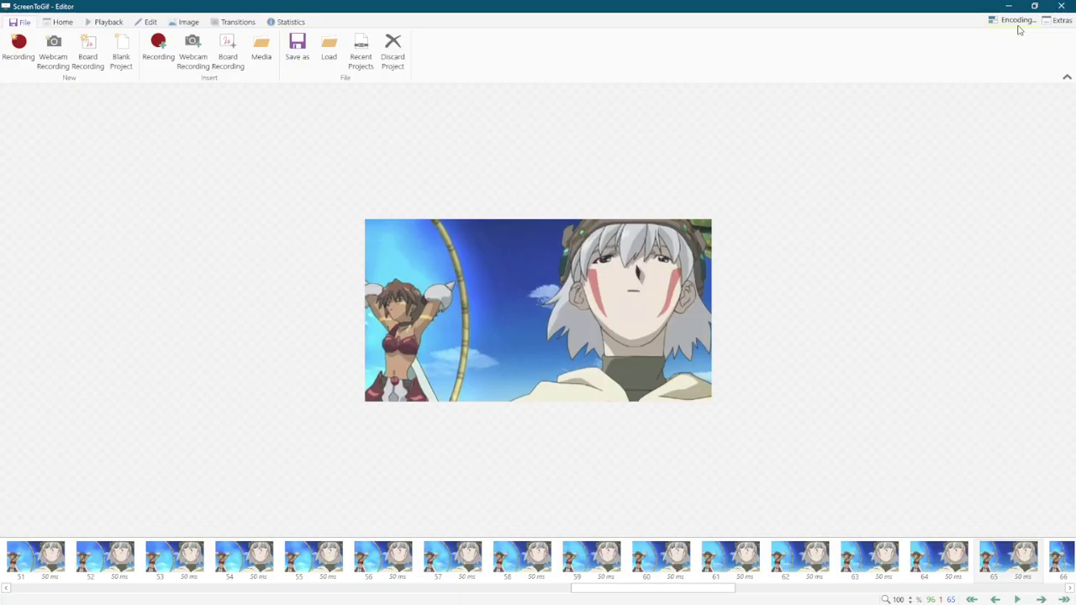
# View the GIF encoding progress notification in ScreenToGif while the cutscene plays
pyautogui.click(1017, 19)
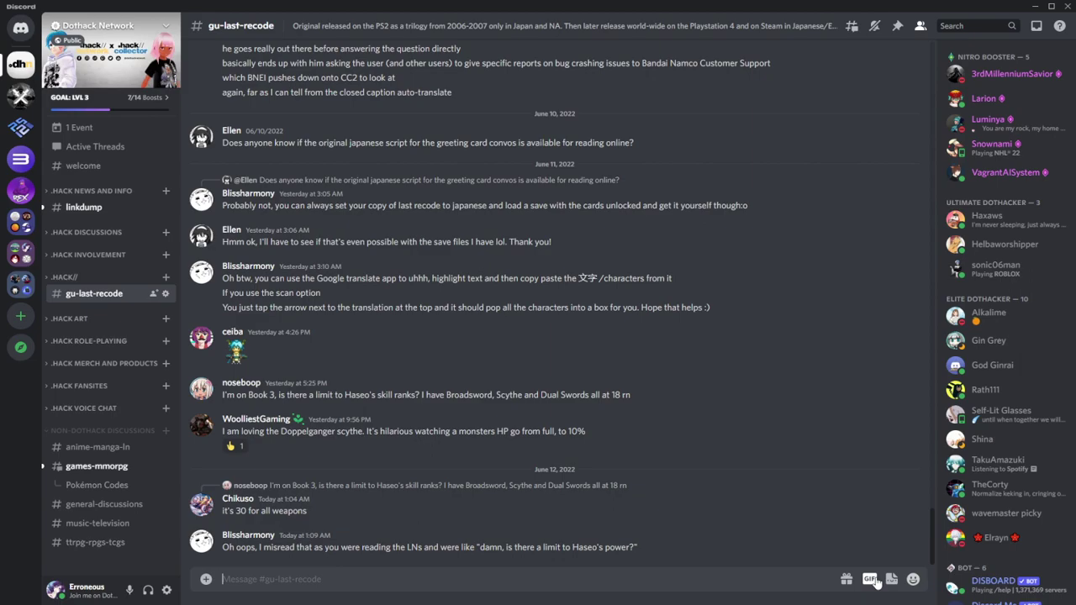
# Send a GIF from the dothack search results to #gu-last-recode
pyautogui.click(874, 579)
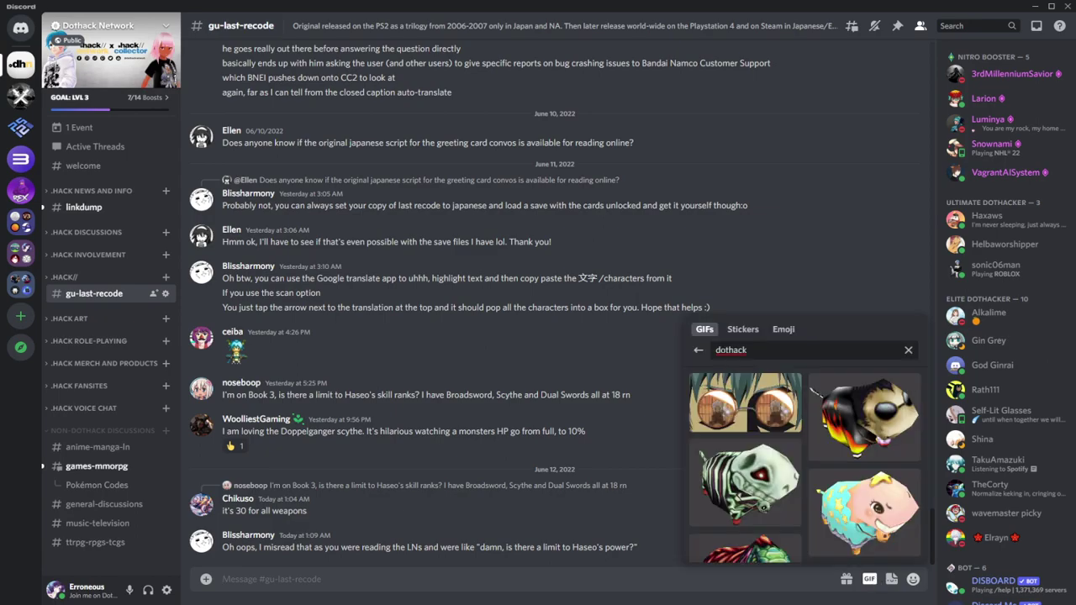
pyautogui.click(796, 476)
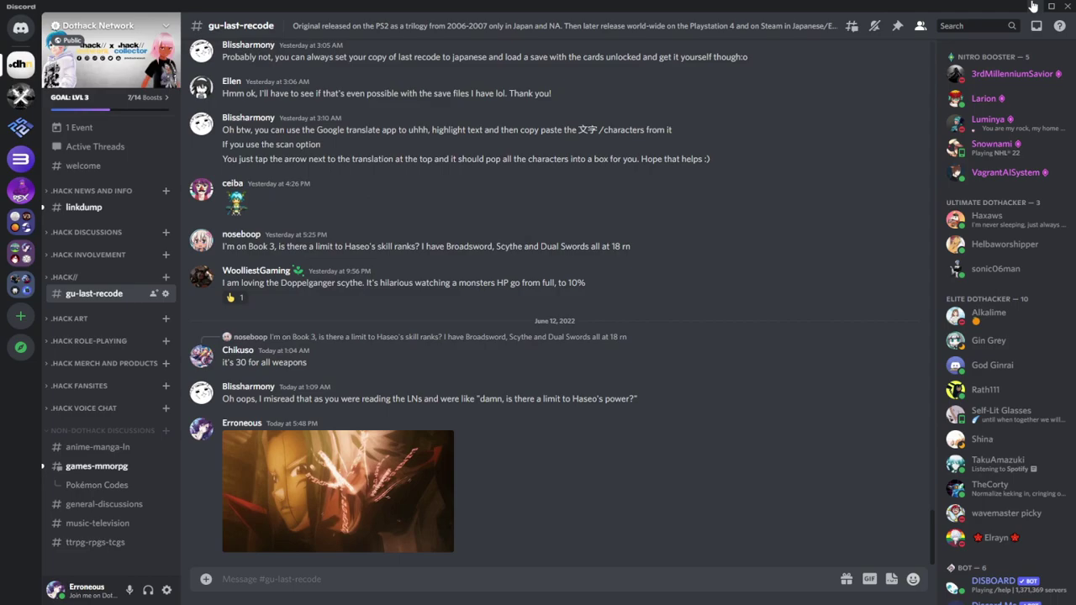
# Return to ScreenToGif, browse the Home and Edit tools, and confirm the 8.8 MB export completed
pyautogui.click(1033, 7)
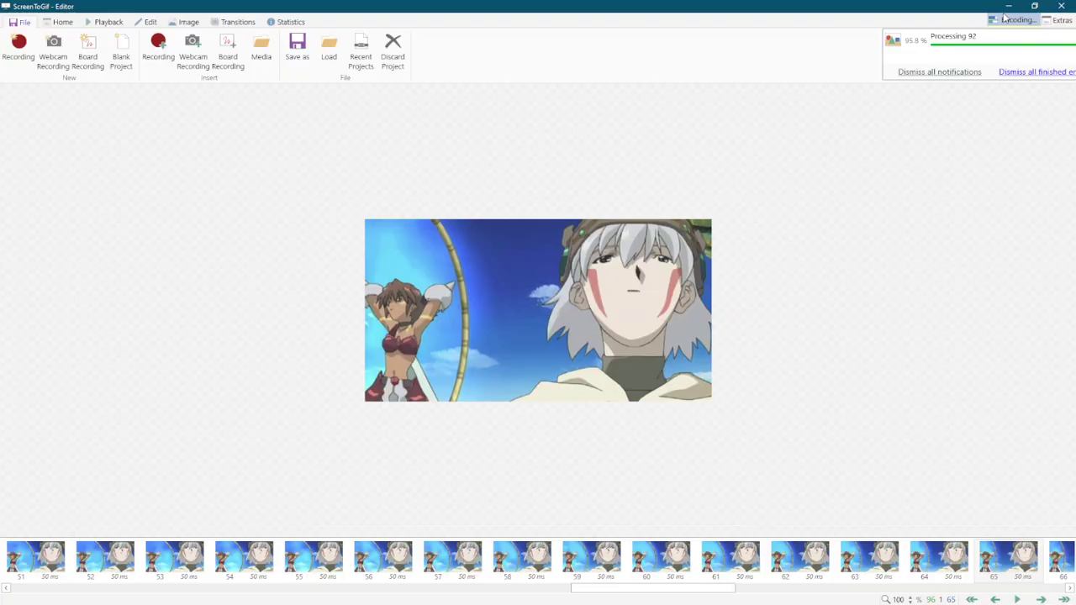
pyautogui.click(1005, 16)
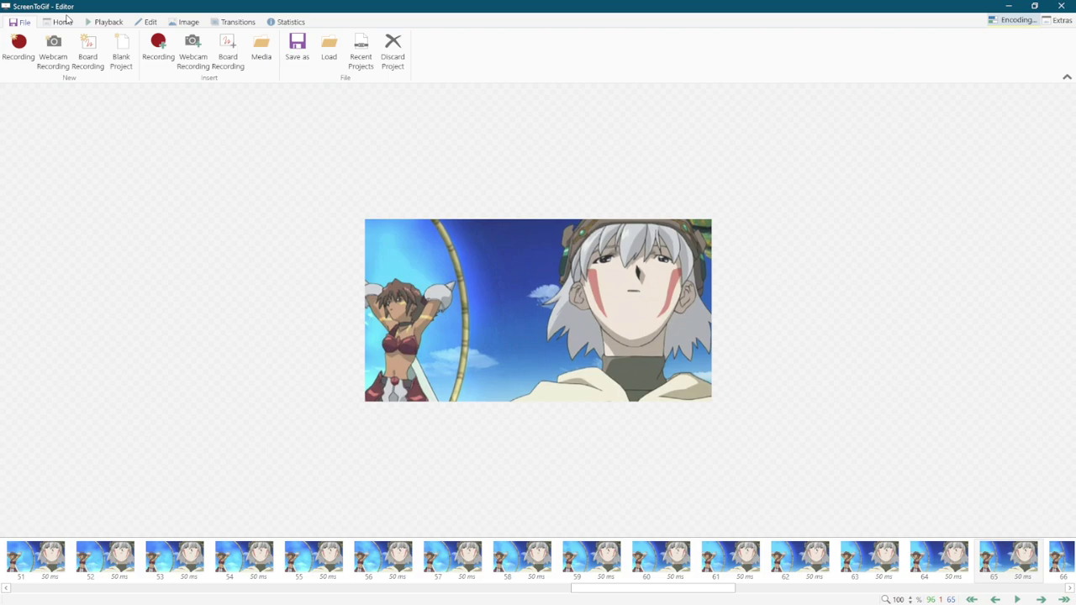
pyautogui.click(65, 20)
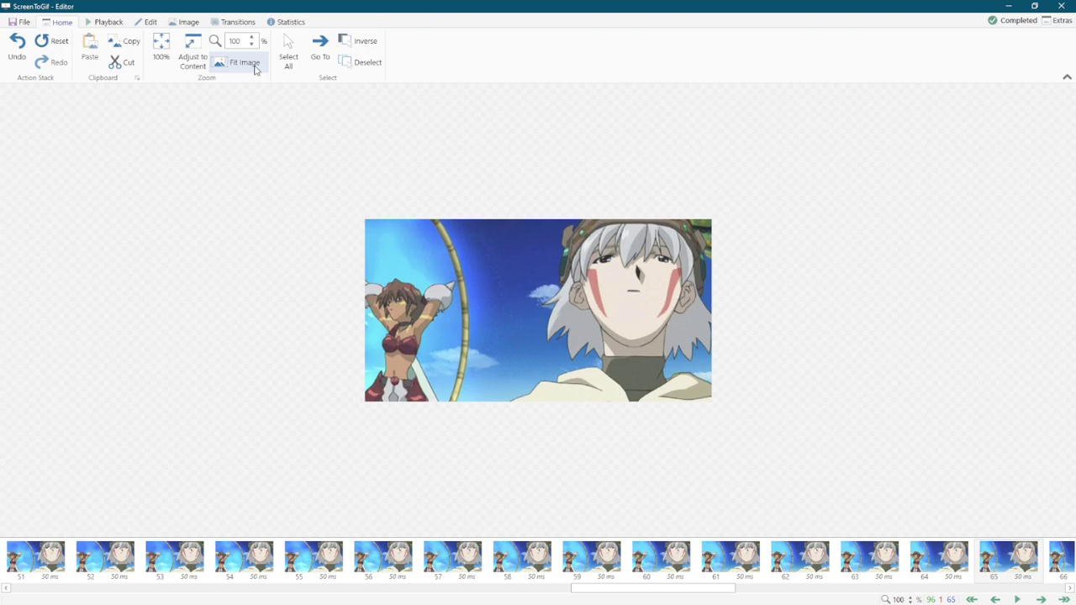
pyautogui.click(146, 22)
pyautogui.rightClick(383, 561)
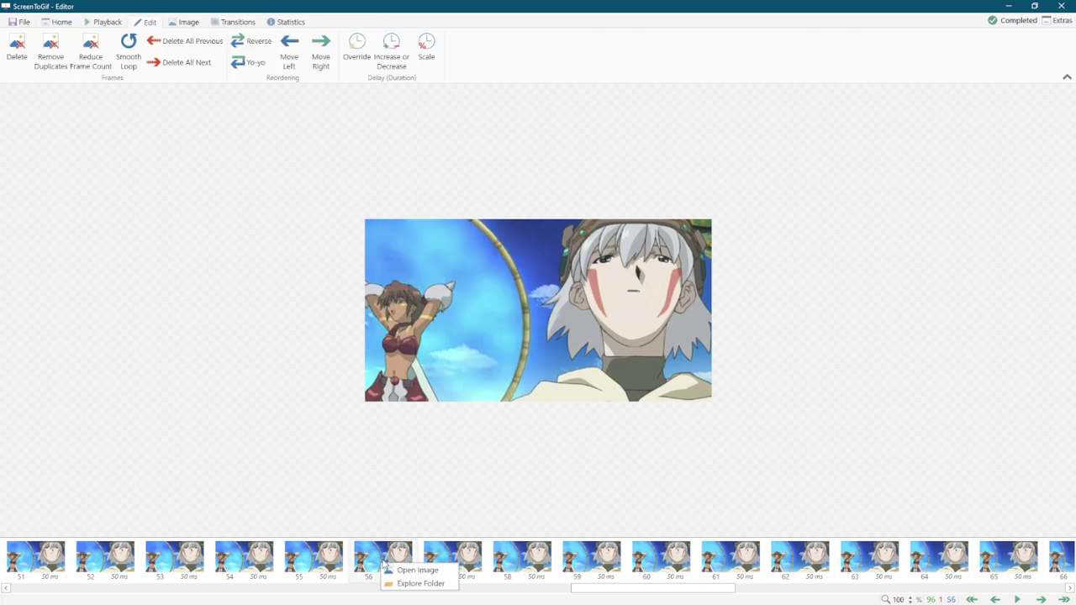
pyautogui.click(211, 25)
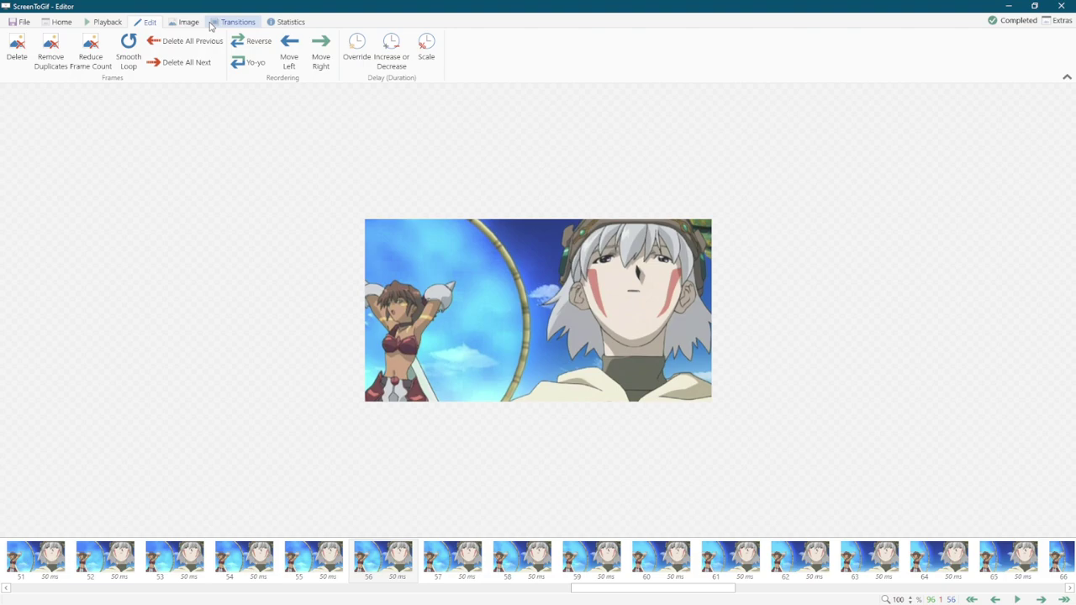
pyautogui.click(1013, 20)
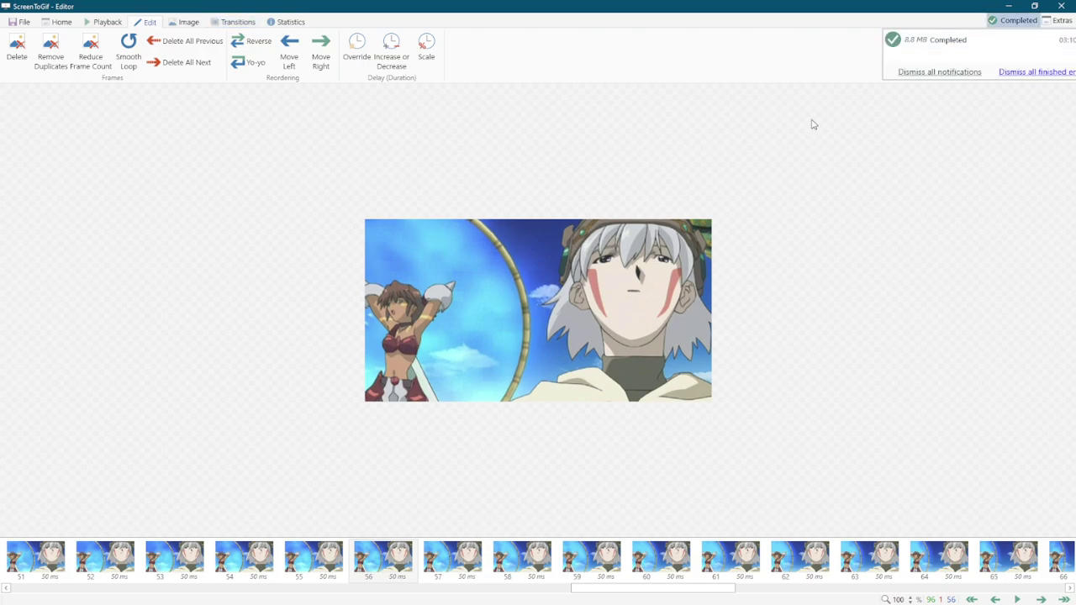
# Capture the PCSX2 cutscene at 15 fps into a new 44-frame clip in the Editor
pyautogui.click(29, 25)
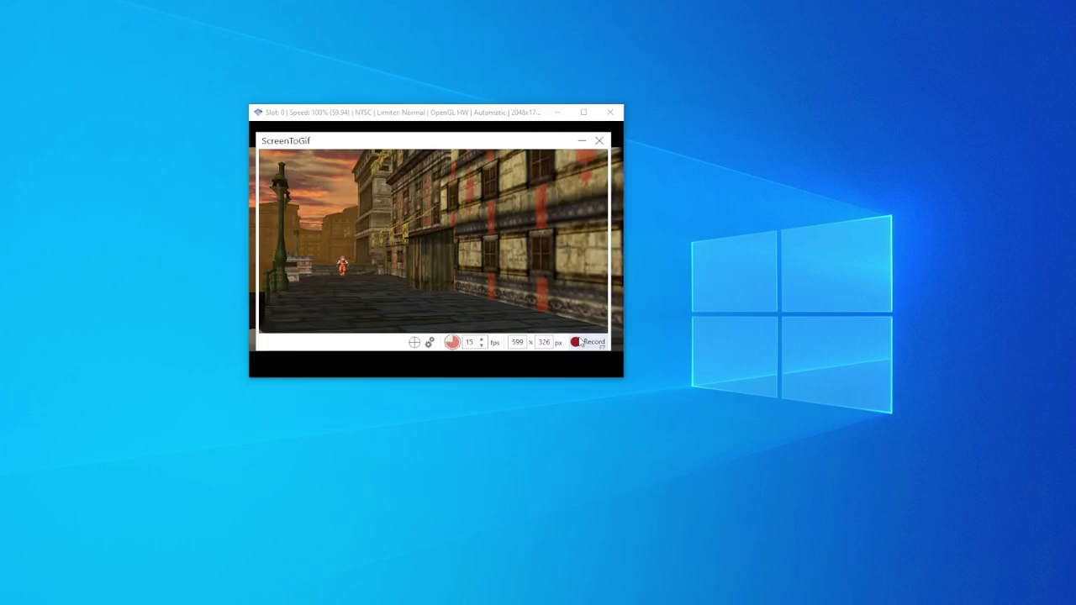
pyautogui.click(589, 343)
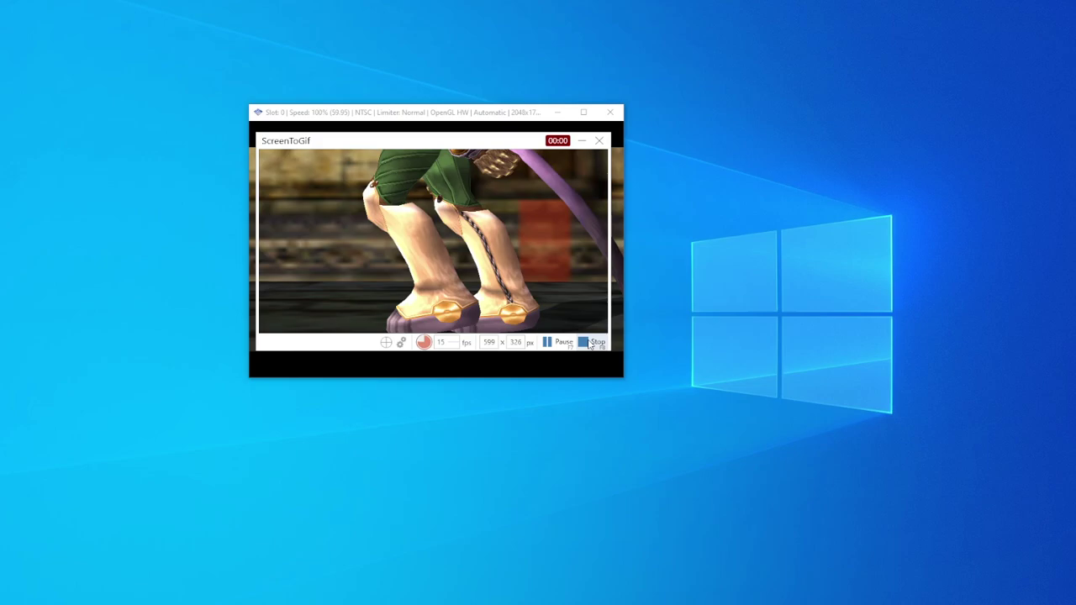
pyautogui.click(590, 343)
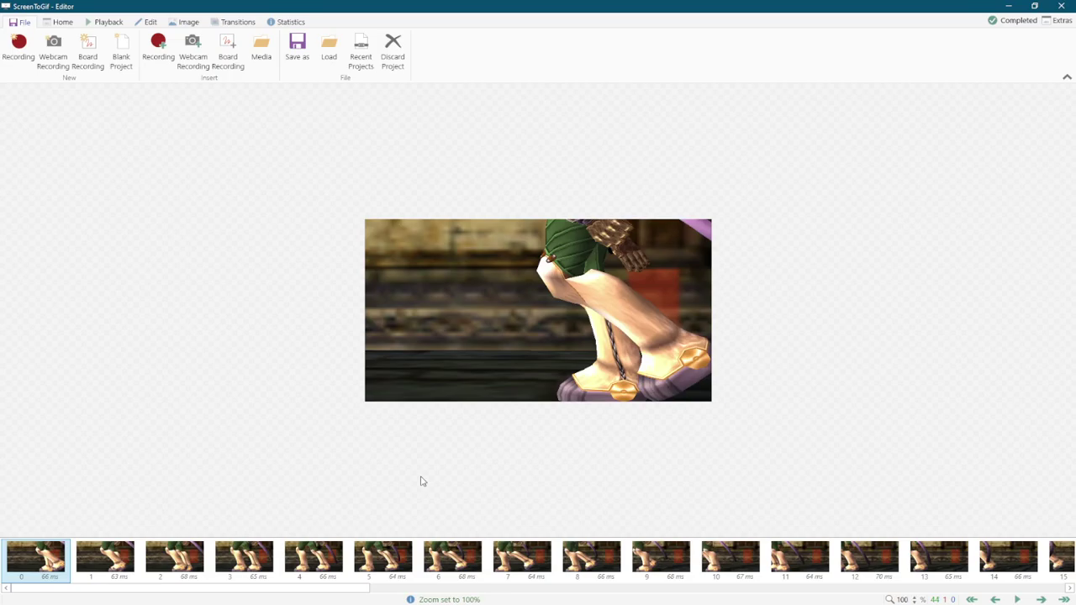
# Play back the recorded cutscene, then stop and show frame 26
pyautogui.click(1017, 600)
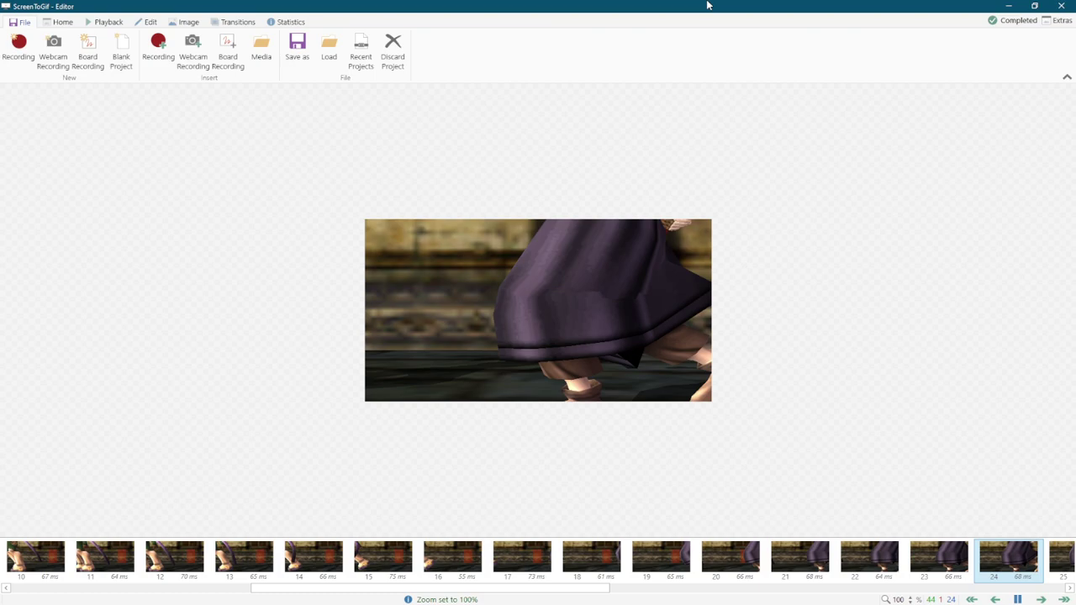
pyautogui.press('space')
pyautogui.click(522, 558)
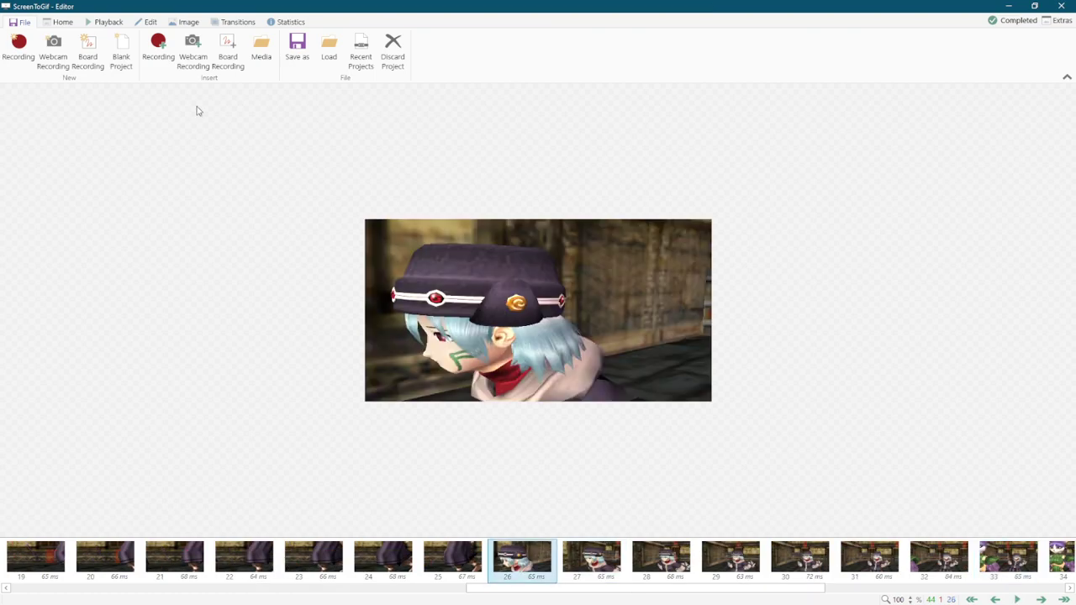
# Override the delay of all 44 selected frames to 50 ms and replay the clip
pyautogui.hotkey('alt', 'e')
pyautogui.hotkey('ctrl', 'a')
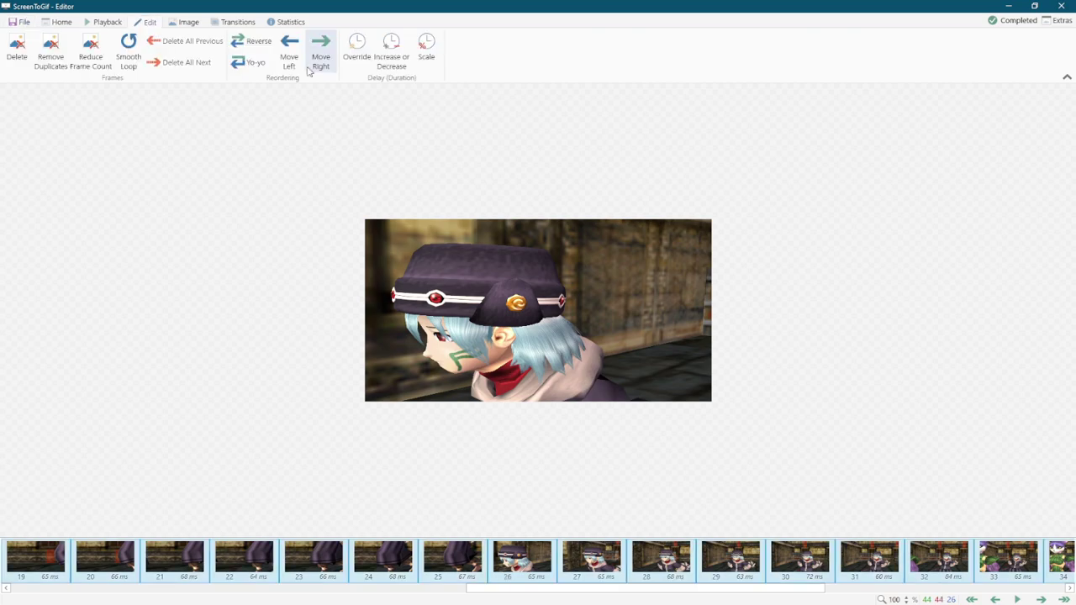
pyautogui.click(356, 48)
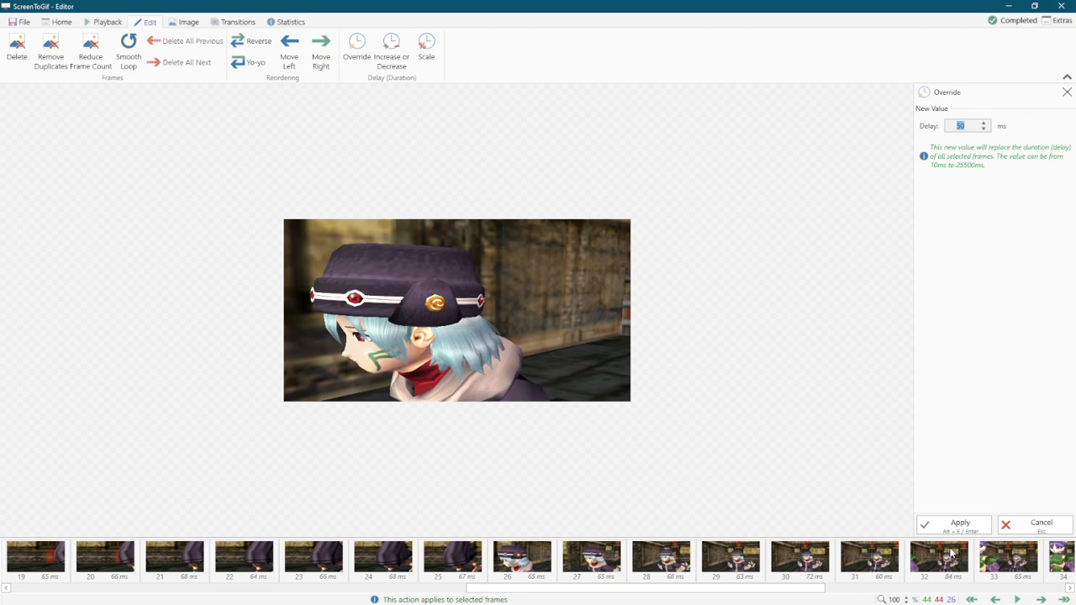
pyautogui.press('Return')
pyautogui.press('space')
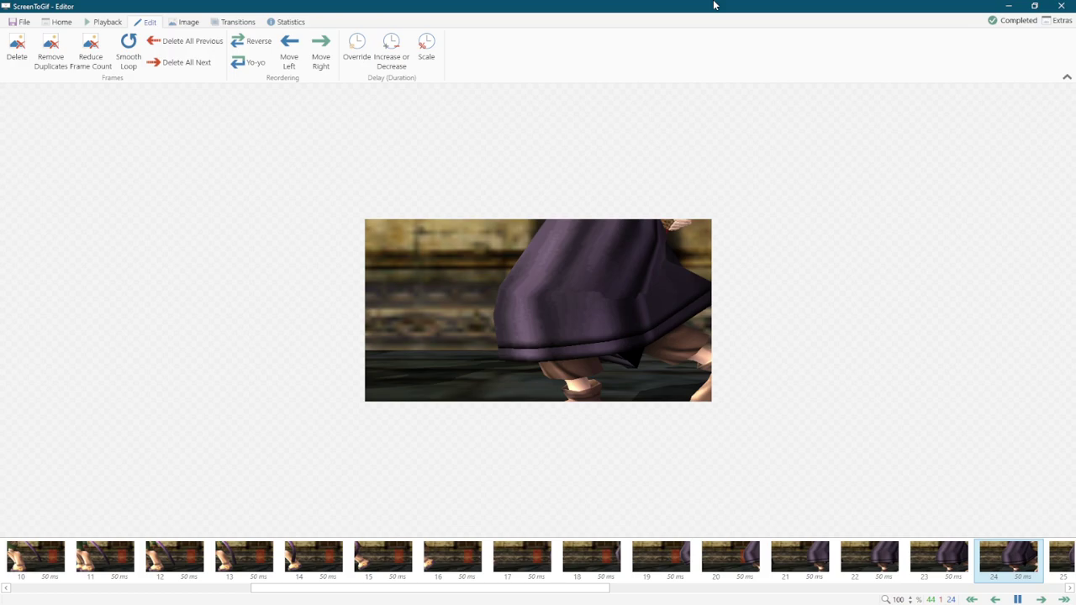
pyautogui.click(1019, 599)
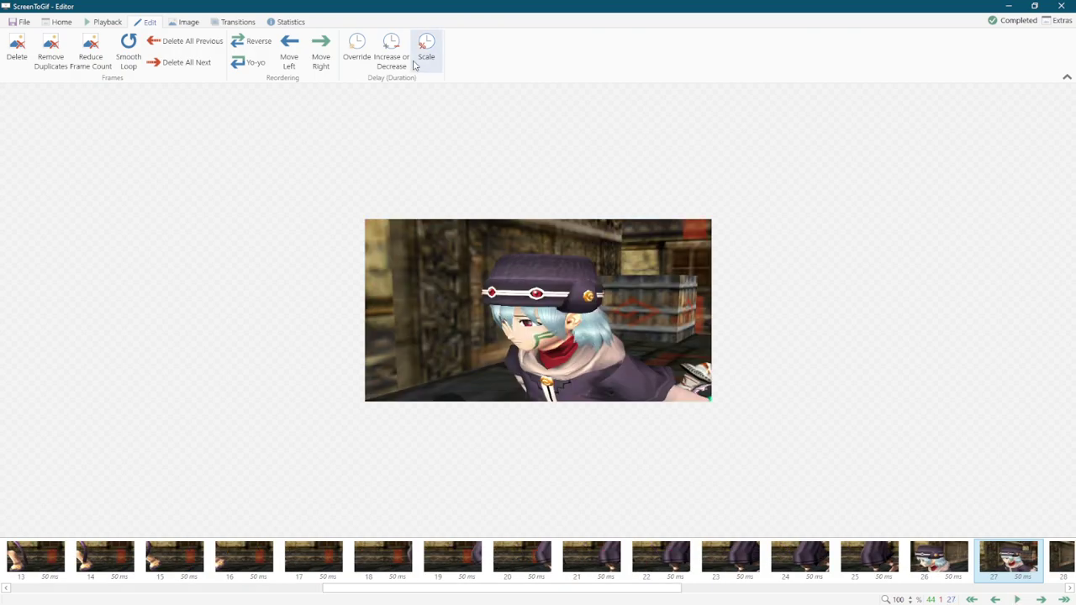